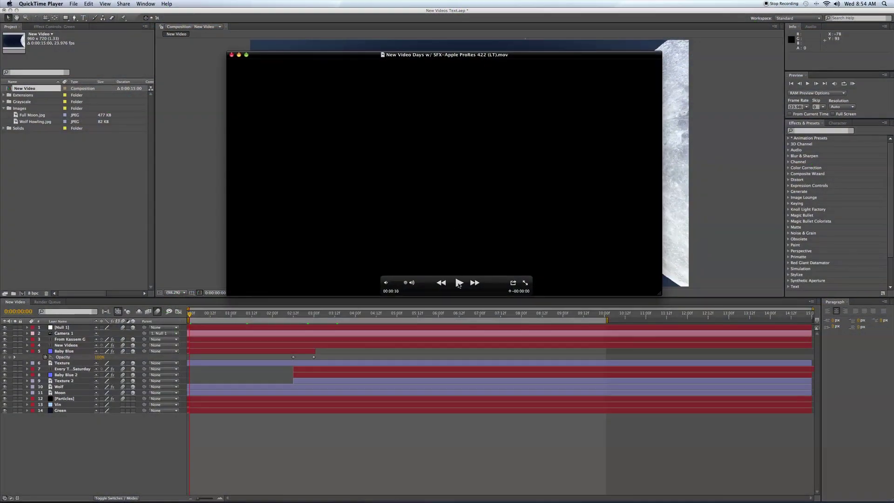
Step: Play the finished New Video Days movie in QuickTime Player as a reference and close it
click(459, 283)
click(232, 55)
Step: Switch to After Effects and create a 15-second composition using the DVCPRO HD 720 23.976 preset
click(102, 4)
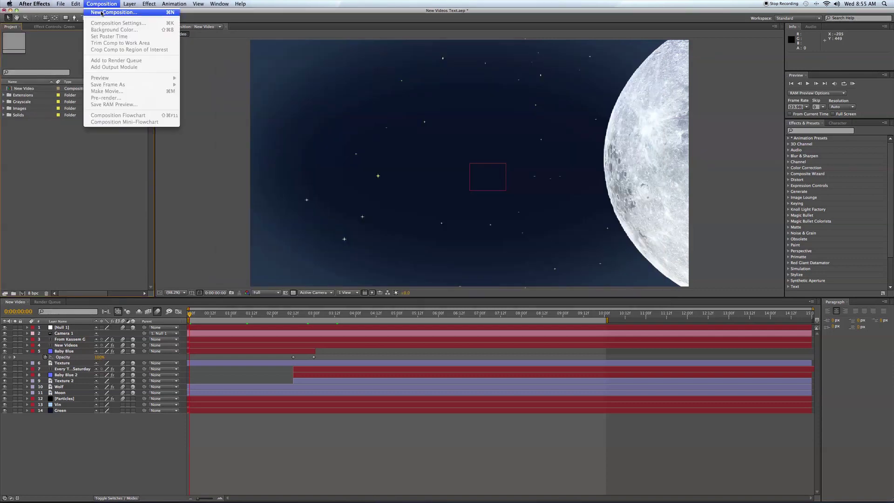
click(101, 13)
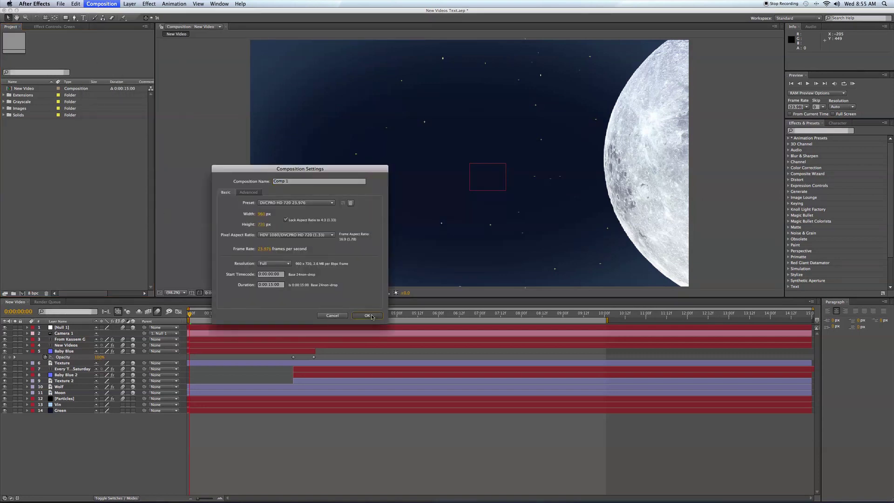
click(367, 315)
click(46, 206)
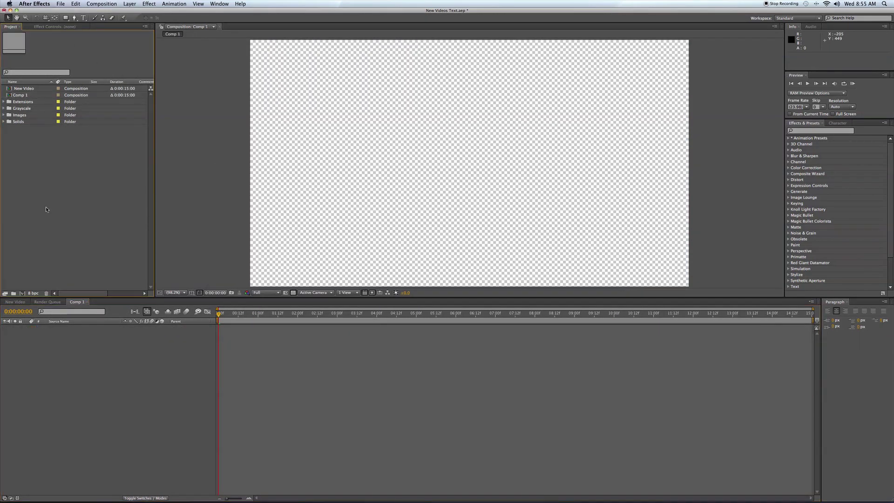
Step: Scrub through the start of the New Video composition for reference and return to Comp 1
double_click(12, 89)
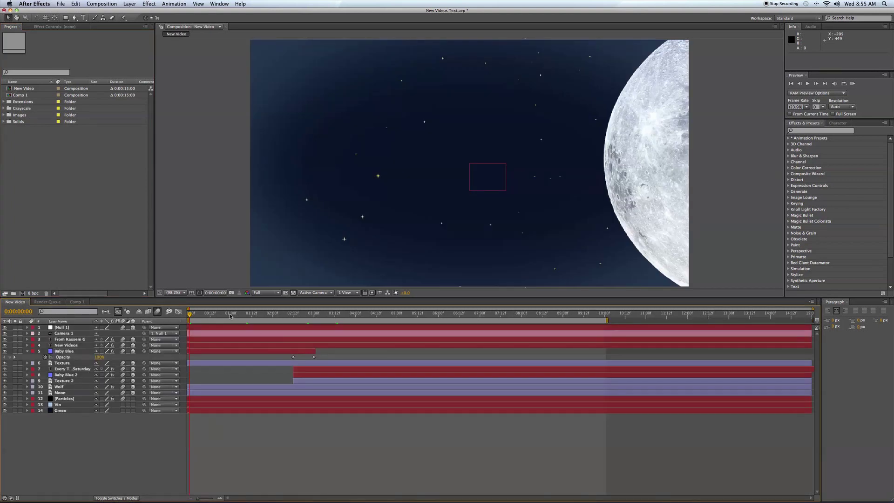
drag(230, 316, 188, 316)
drag(223, 316, 172, 302)
click(78, 301)
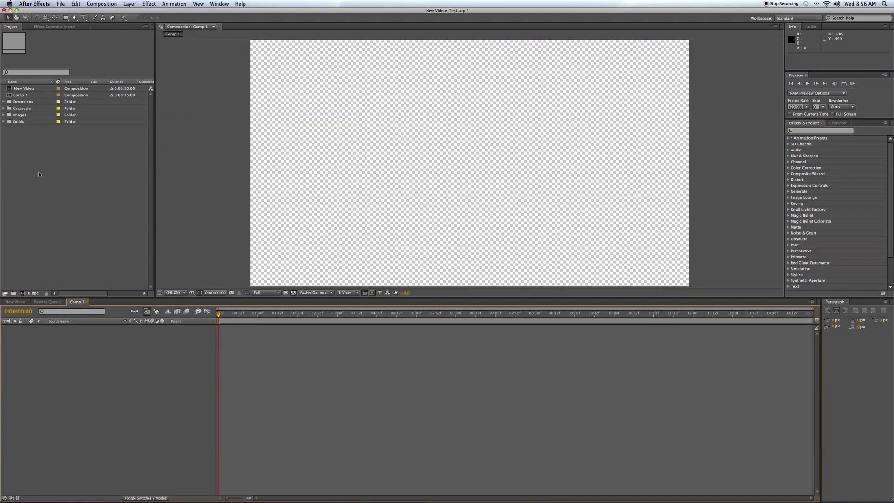
Step: Create a comp-size deep navy blue solid layer named SKY in Comp 1
click(130, 4)
mouse_move(134, 10)
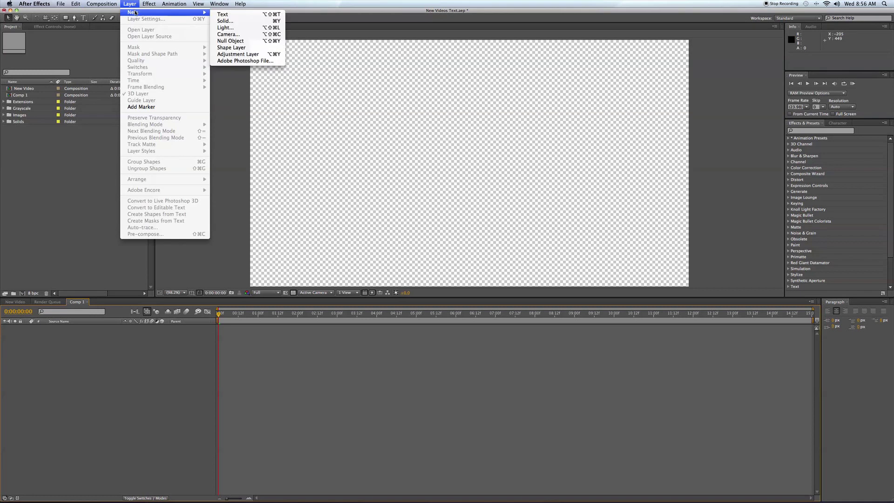
click(228, 19)
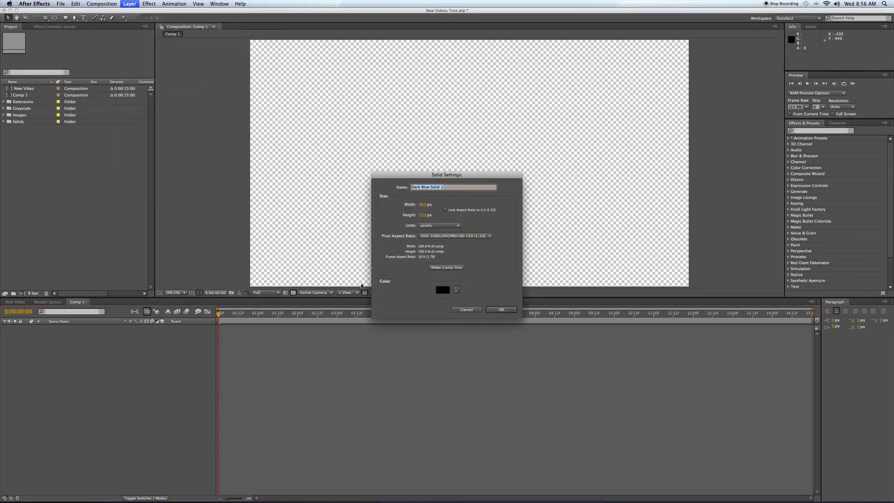
click(442, 289)
drag(452, 284, 458, 261)
click(517, 205)
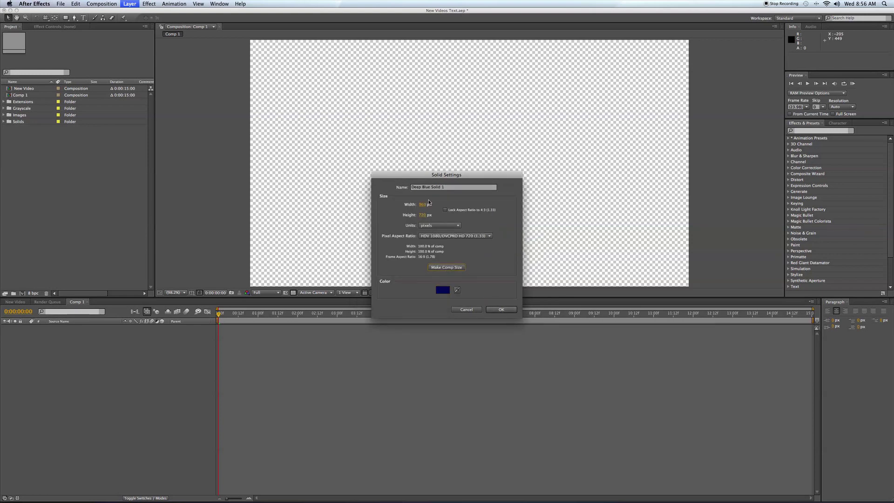
drag(411, 186, 441, 186)
text(SKY)
click(501, 309)
Step: Inspect the mask on the Vin layer in the New Video composition and return to Comp 1
click(11, 302)
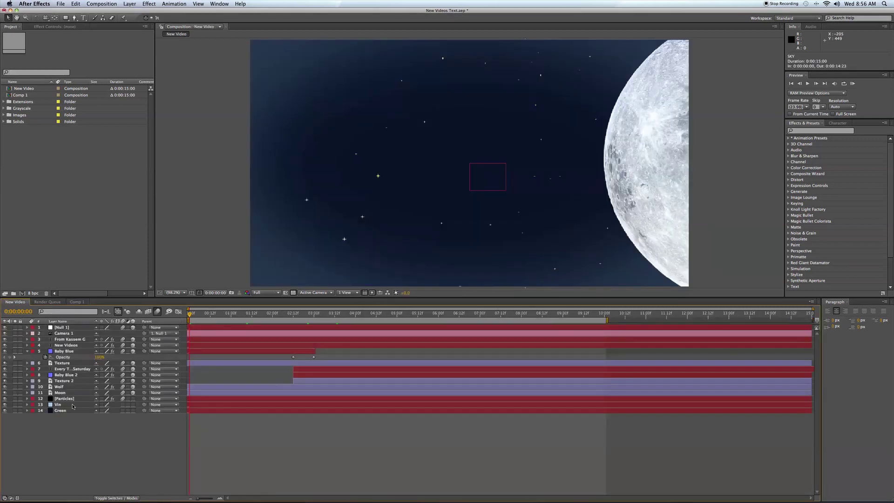
click(72, 404)
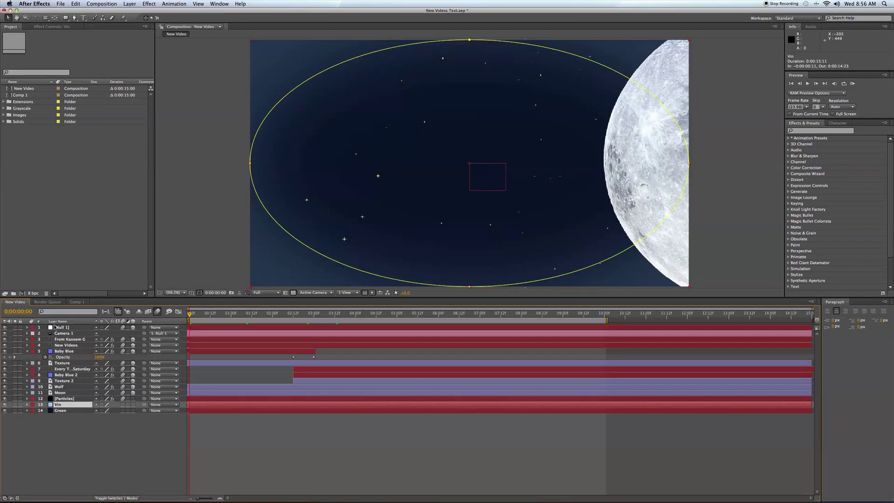
click(76, 301)
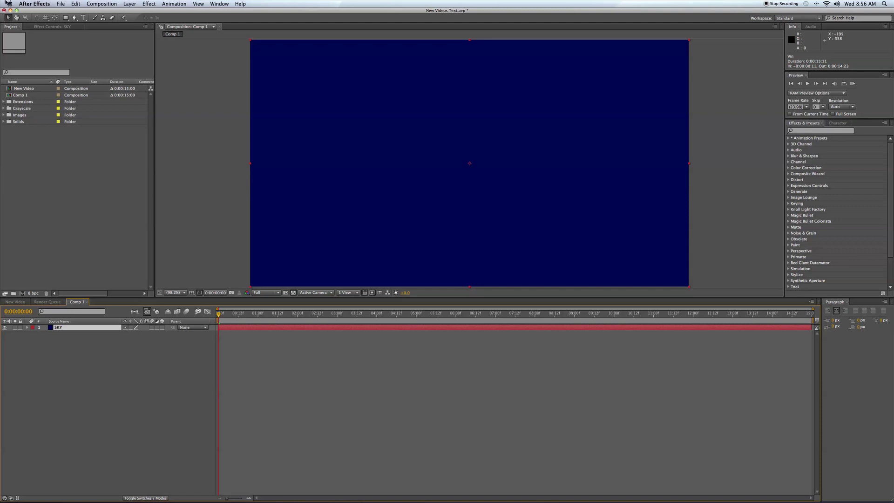
Step: Create a comp-size solid in a lighter medium blue above the SKY layer
click(131, 3)
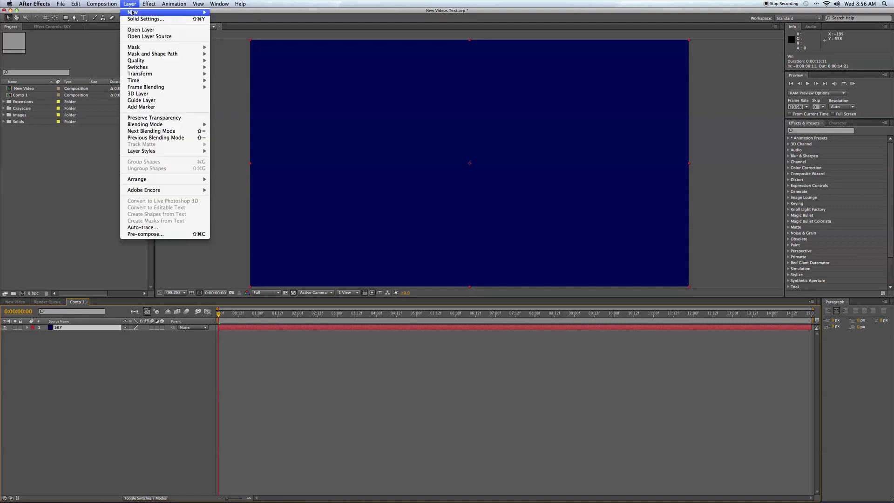
mouse_move(140, 12)
click(218, 19)
click(442, 290)
mouse_move(421, 210)
mouse_down()
mouse_move(413, 205)
mouse_move(422, 202)
mouse_up()
click(516, 205)
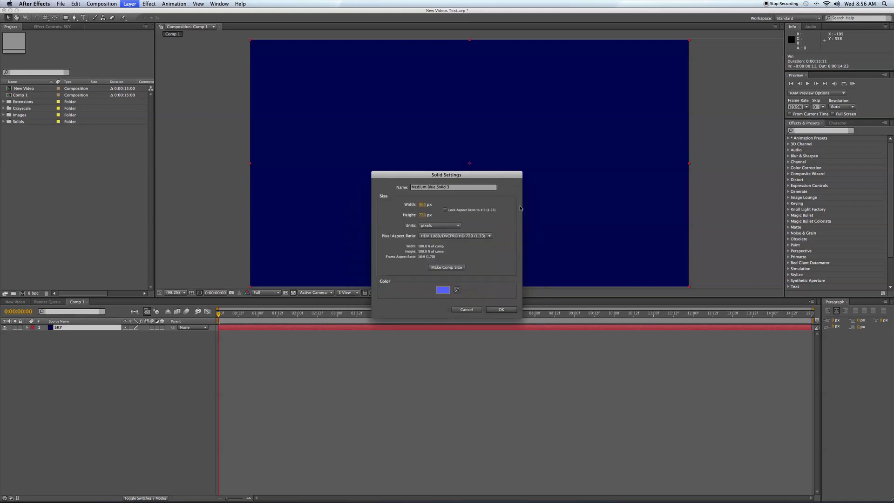
click(496, 310)
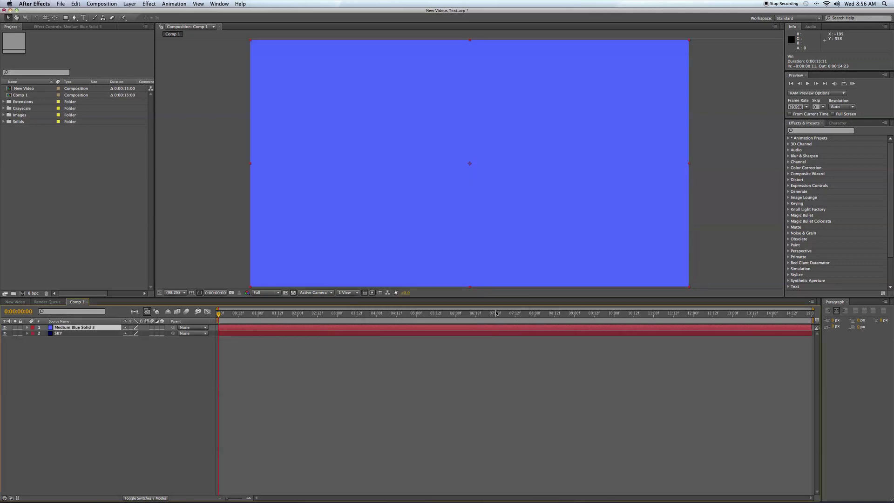
Step: Add a full-frame elliptical mask to the medium blue solid, invert it and reveal its feather setting
click(66, 19)
drag(66, 20, 90, 34)
double_click(65, 19)
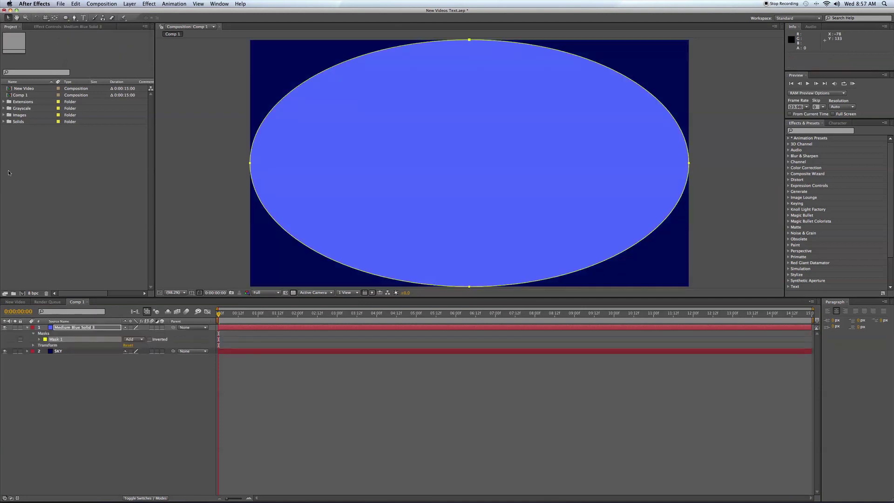
click(149, 339)
key(f)
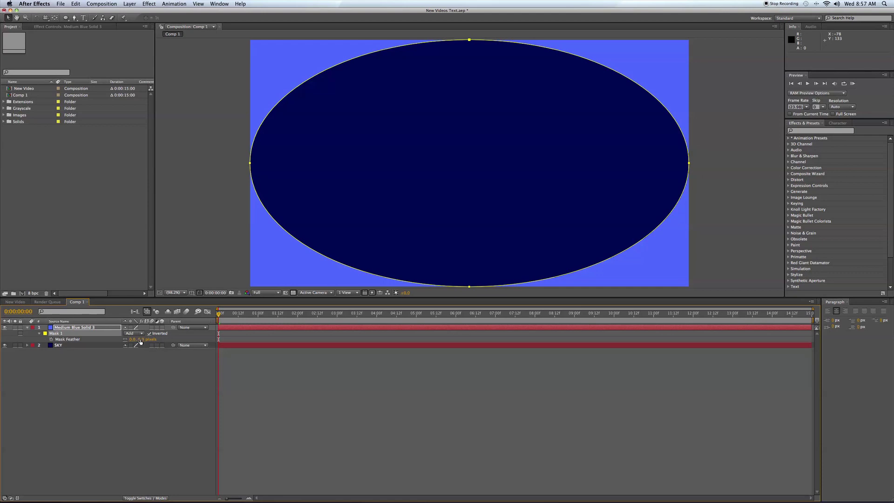
Step: Feather the medium blue solid's mask by about 187 pixels and lower the layer's opacity to about 45%
drag(131, 339, 204, 342)
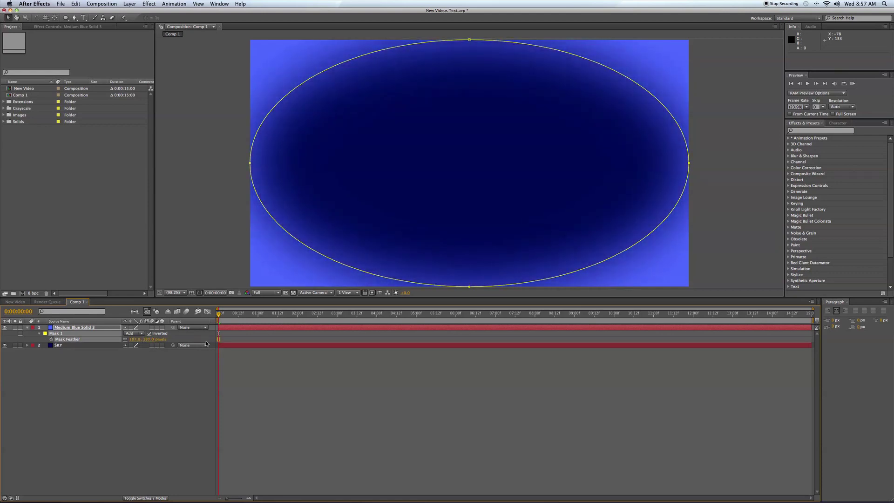
key(t)
drag(130, 335, 110, 334)
Step: Change the SKY solid's color to a darker navy blue
click(75, 340)
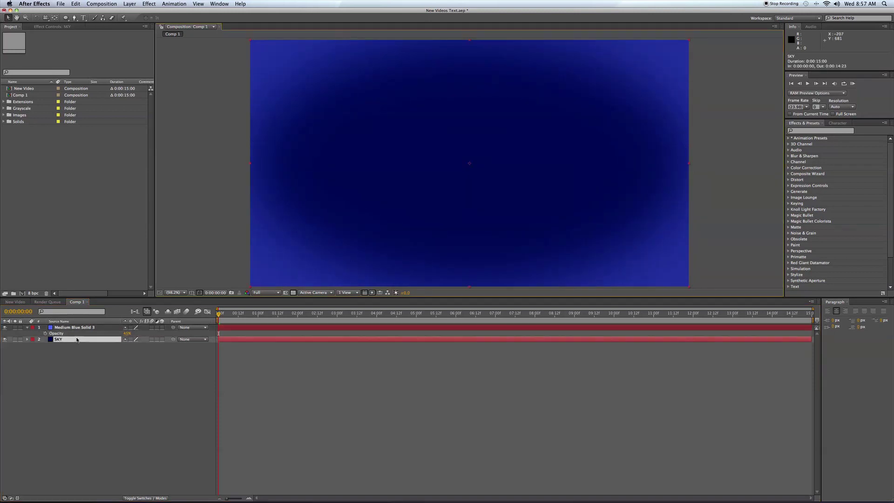
click(89, 2)
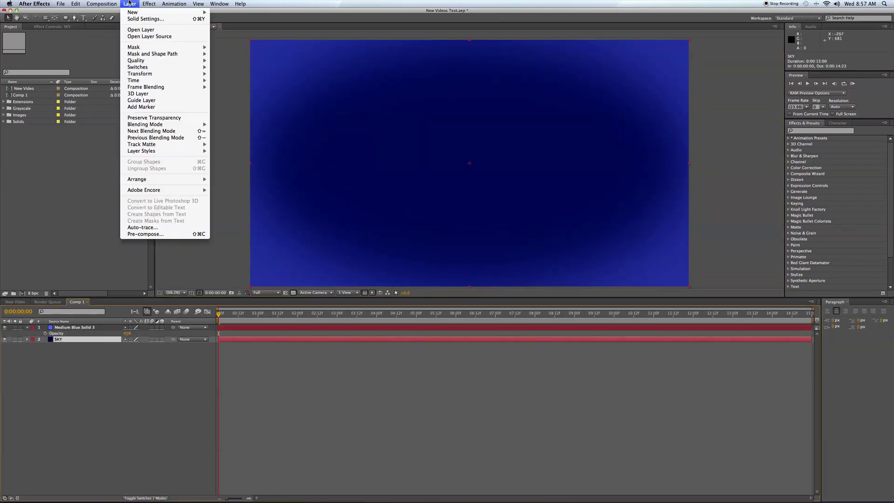
click(138, 20)
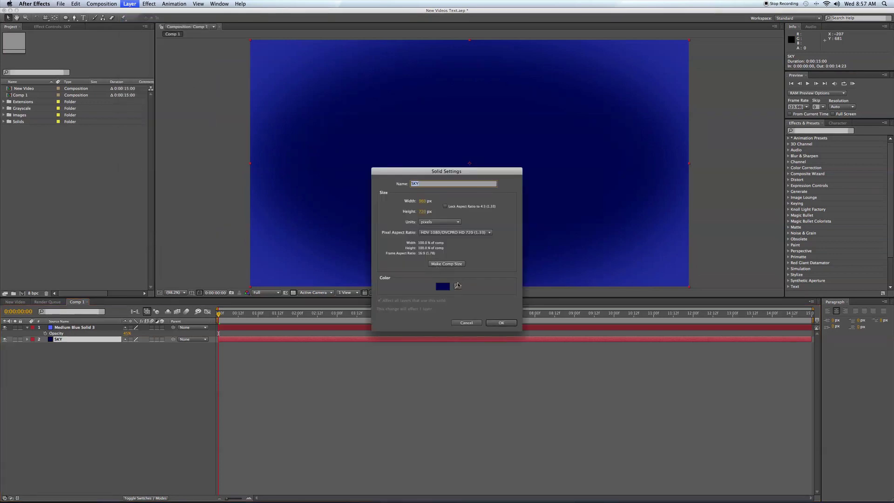
click(442, 286)
click(516, 204)
click(501, 323)
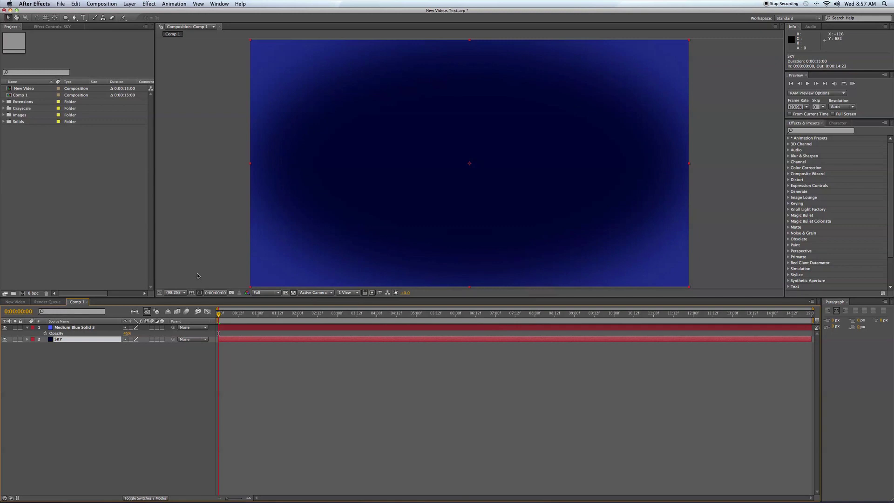
Step: Create a comp-size black (000000) solid above the other layers in Comp 1
click(110, 357)
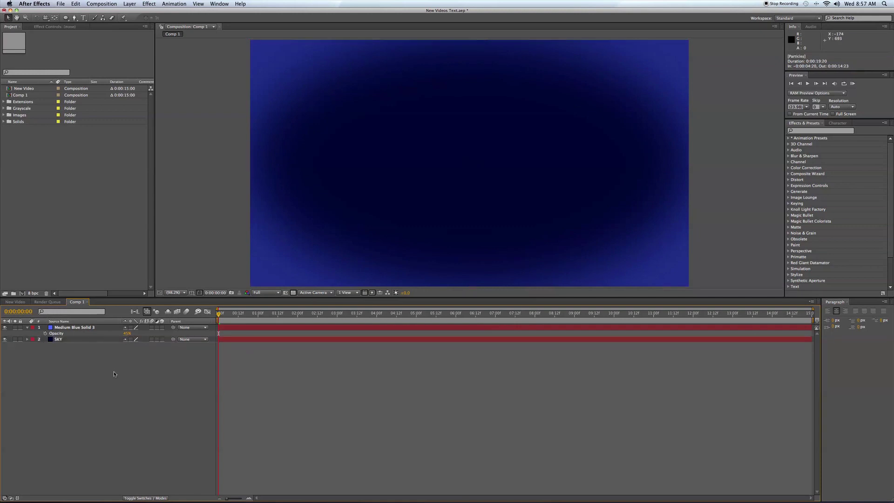
click(129, 4)
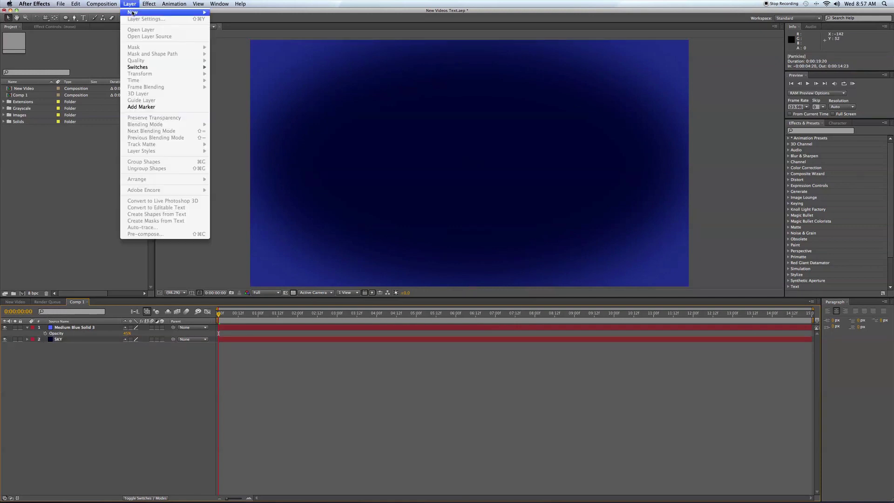
mouse_move(182, 12)
click(251, 21)
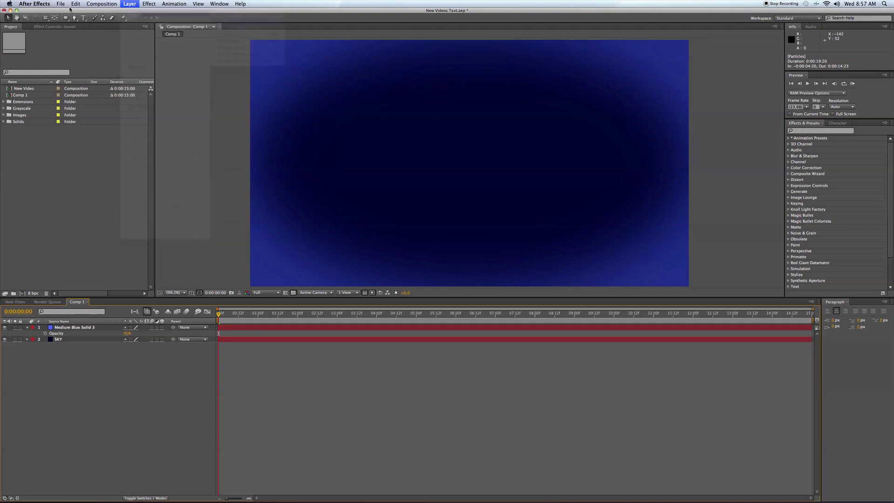
click(442, 290)
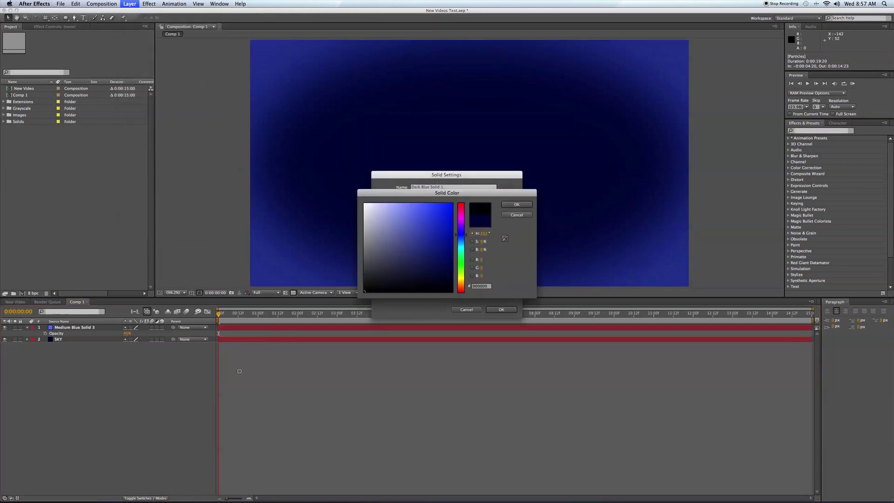
click(516, 204)
click(501, 309)
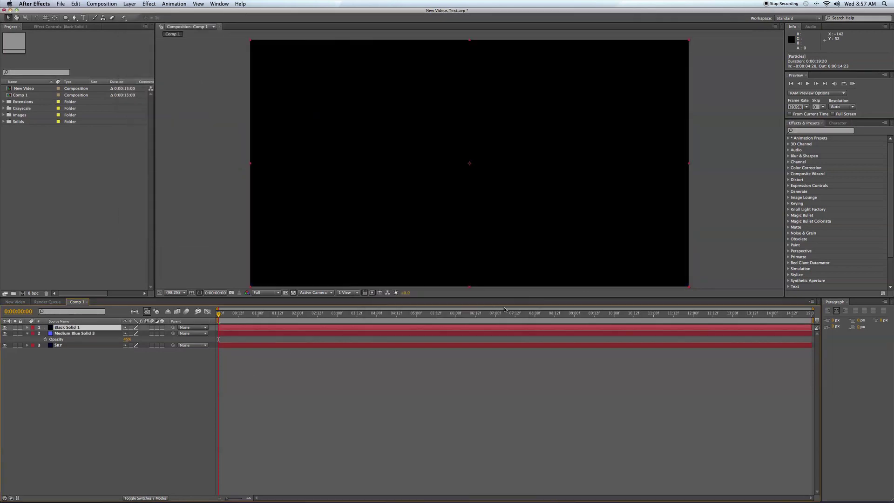
Step: Apply CC Particle World to the black solid and set its grid to Off
click(820, 130)
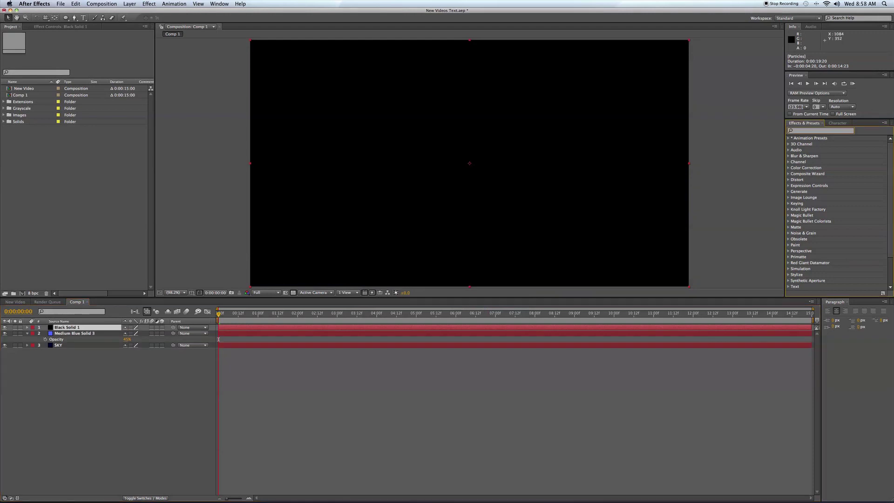
text(part)
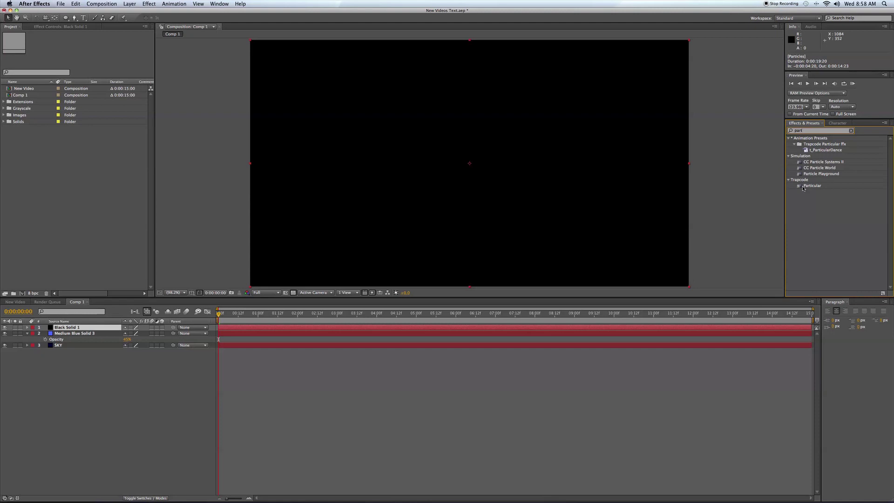
drag(799, 167, 500, 138)
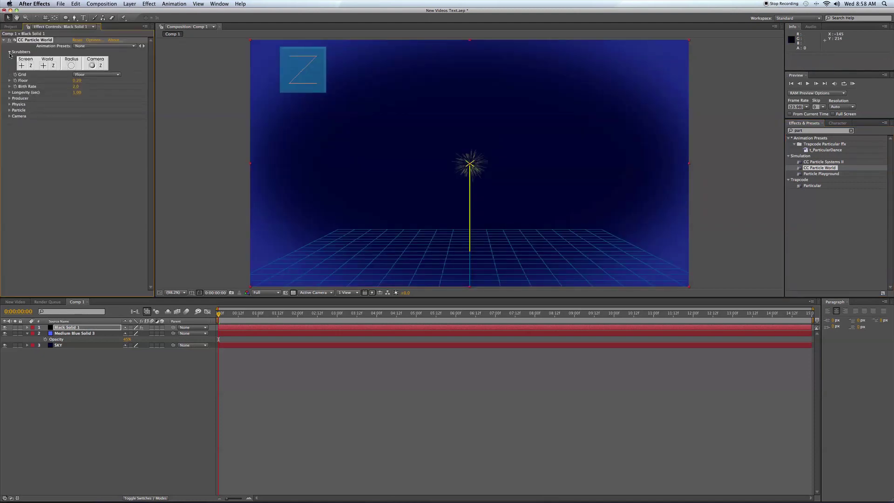
click(97, 75)
click(88, 57)
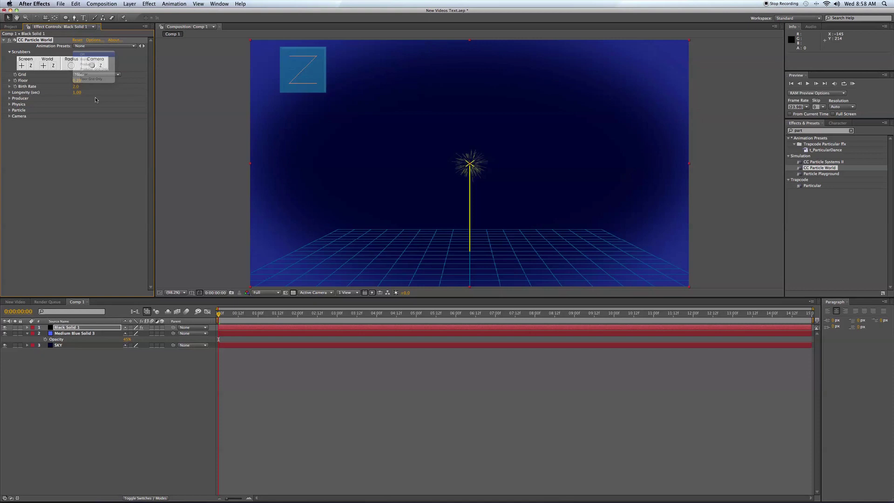
Step: Set the particle birth rate to 1.0 and the longevity to 4.00 seconds
click(10, 86)
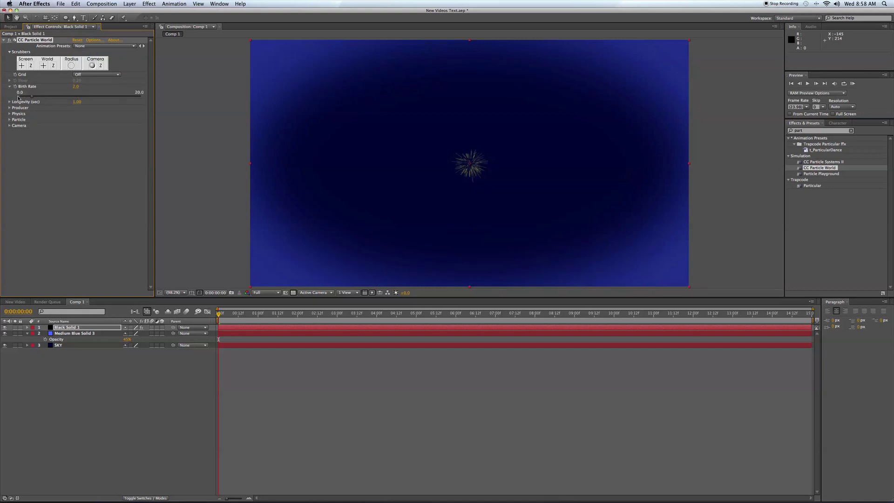
click(26, 96)
click(9, 101)
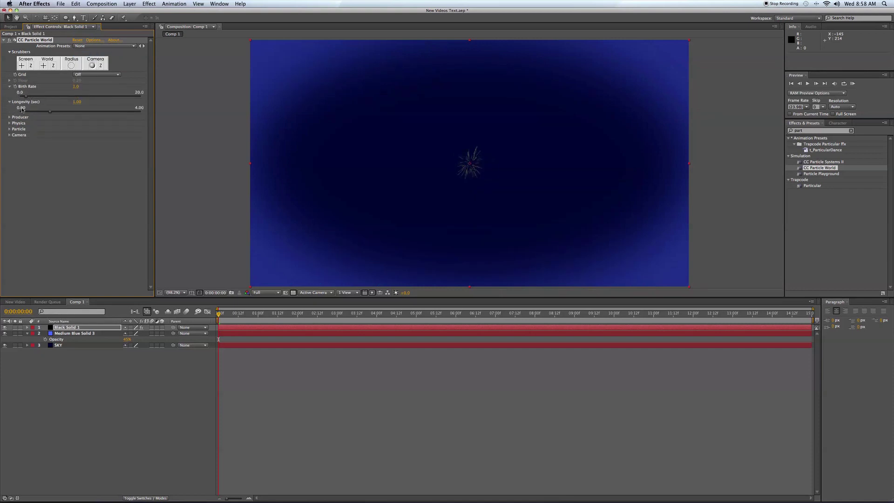
drag(48, 112, 165, 117)
Step: Spread the producer's X, Y and Z radii across the frame, with birth rate about 8.4 and longevity about 0.39 seconds
click(10, 117)
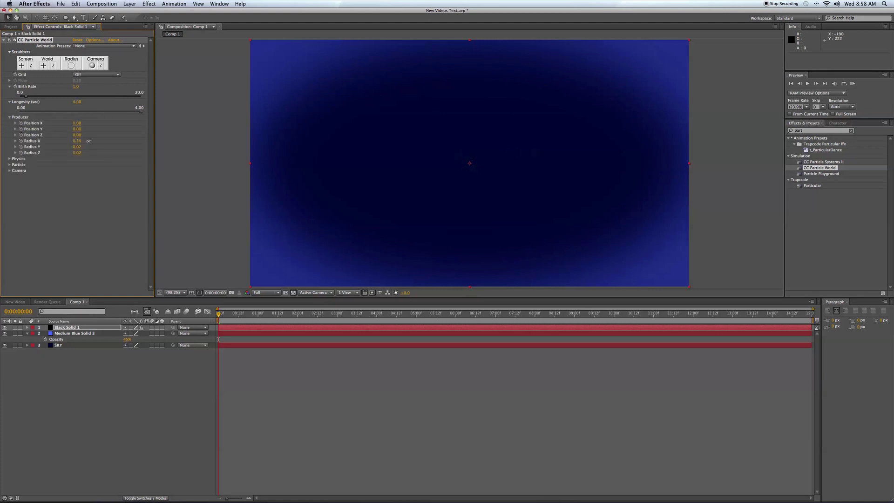
drag(30, 97, 71, 99)
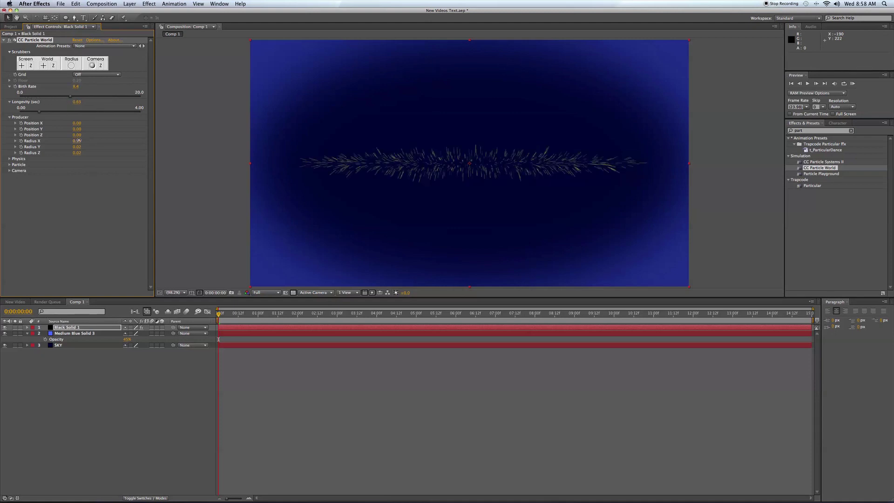
mouse_move(76, 141)
mouse_down()
mouse_move(102, 153)
mouse_move(87, 142)
mouse_move(82, 153)
mouse_up()
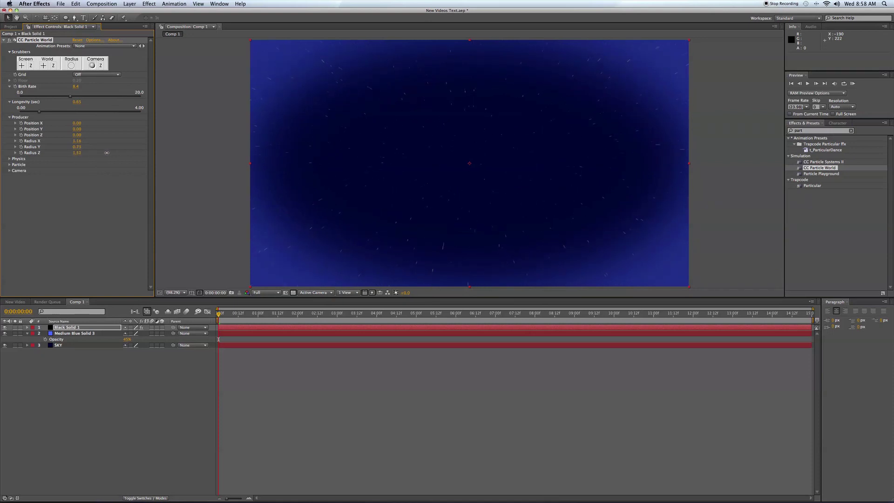
drag(77, 147, 88, 146)
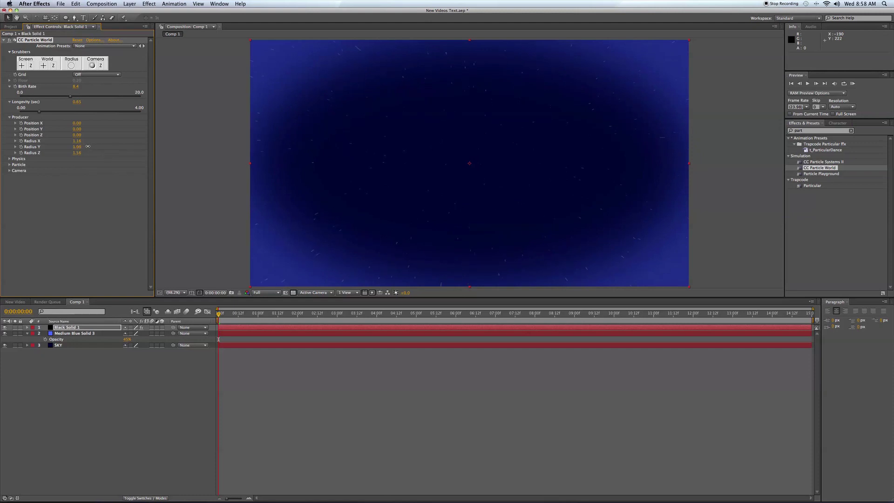
click(10, 159)
drag(40, 112, 32, 112)
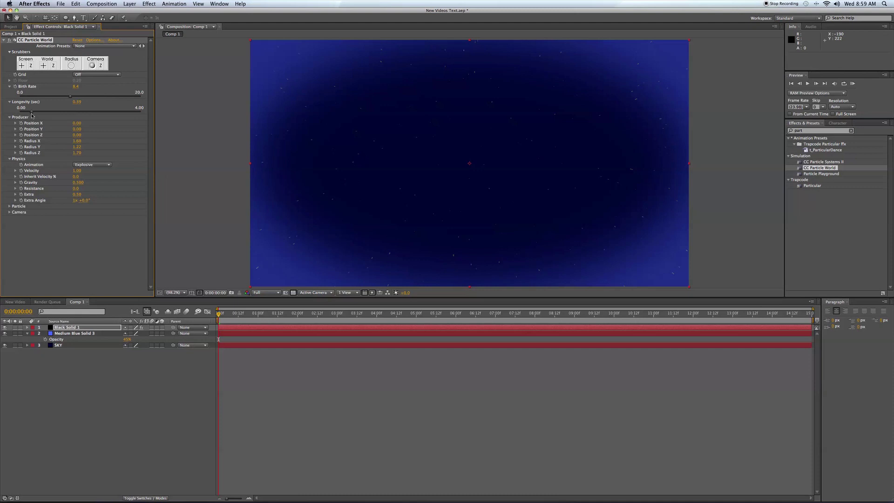
Step: Set the particles' gravity to 0 and reduce their velocity
click(76, 183)
text(0)
key(Return)
drag(69, 171, 96, 173)
Step: Set the particle type to Star in the CC Particle World particle settings
click(9, 207)
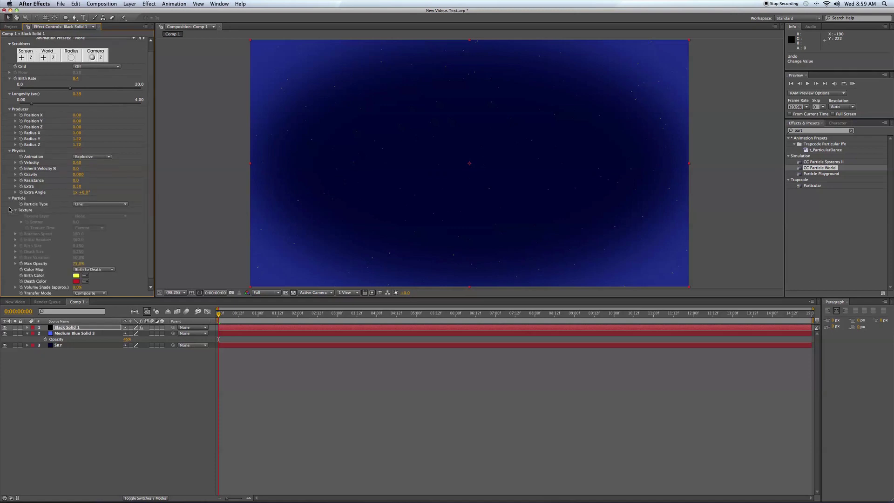
click(125, 204)
click(106, 213)
Step: Change the particles' birth color to pale yellow FFFF8A and their death color to white
click(76, 276)
drag(399, 226, 398, 205)
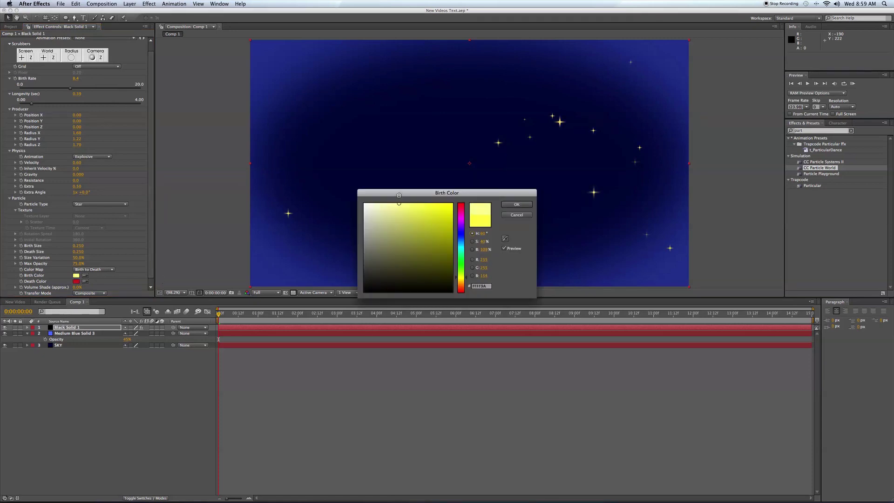
click(517, 204)
click(75, 281)
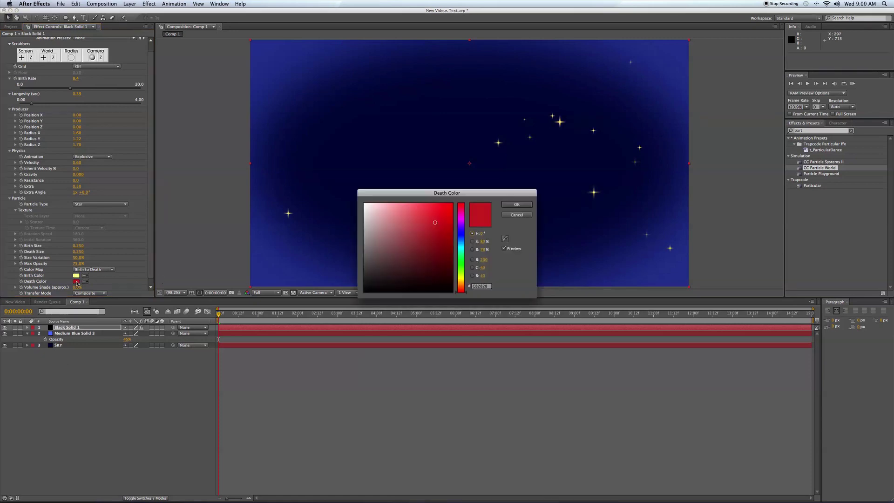
drag(377, 243, 364, 203)
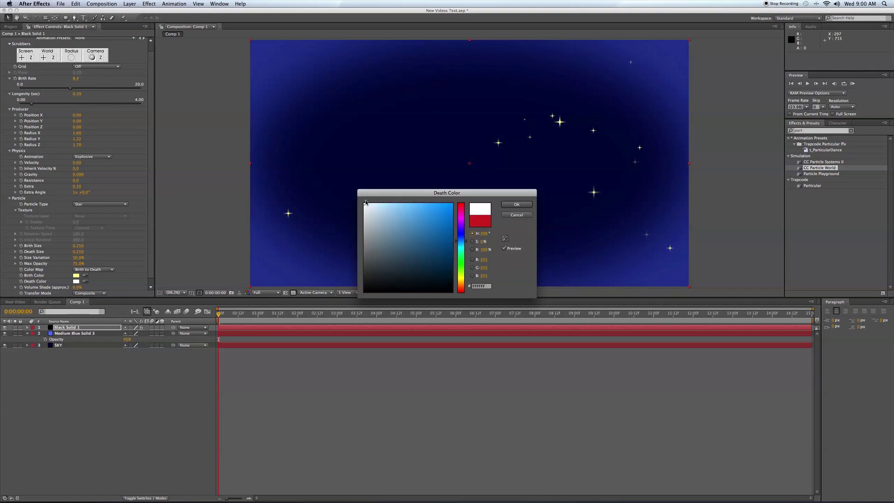
key(Return)
Step: Set the birth size to 0.130 and death size to 0.070, and raise the birth rate to about 19 and longevity to about 0.91 seconds
drag(78, 245, 73, 245)
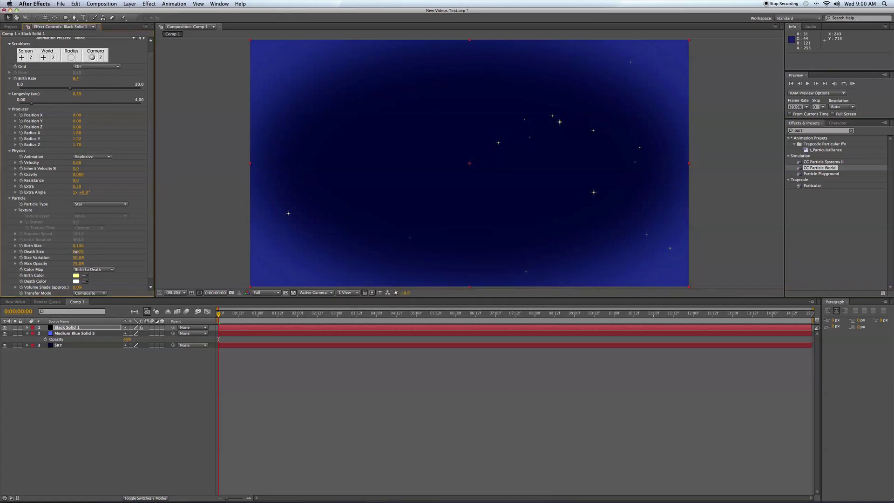
scroll(75, 111, down, 1)
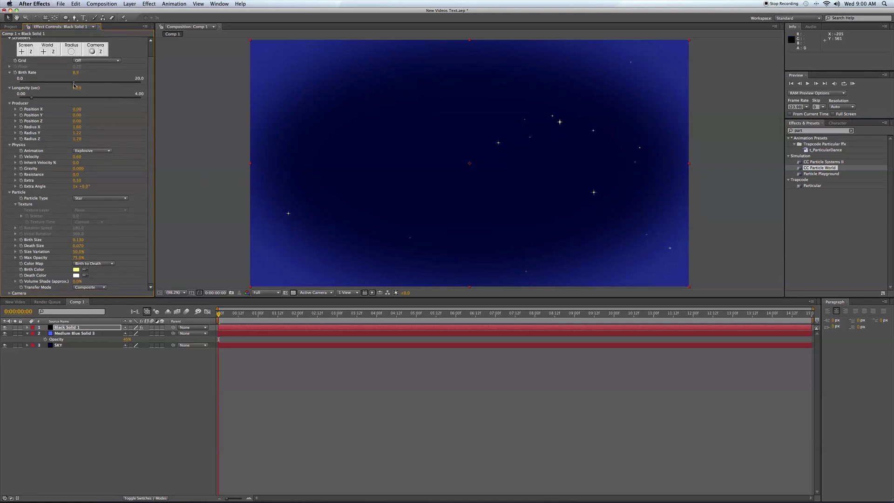
drag(74, 84, 116, 87)
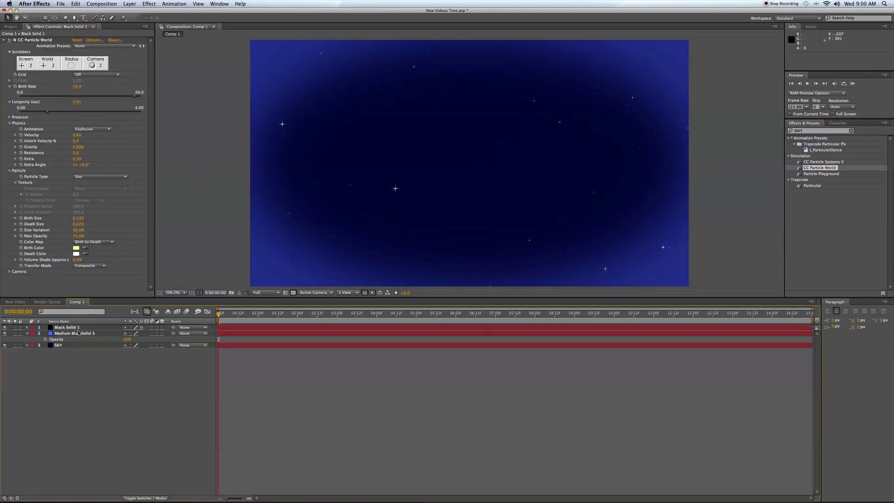
Step: Apply the Stylize Glow effect to the black solid with the particles
click(76, 327)
click(130, 4)
mouse_move(148, 4)
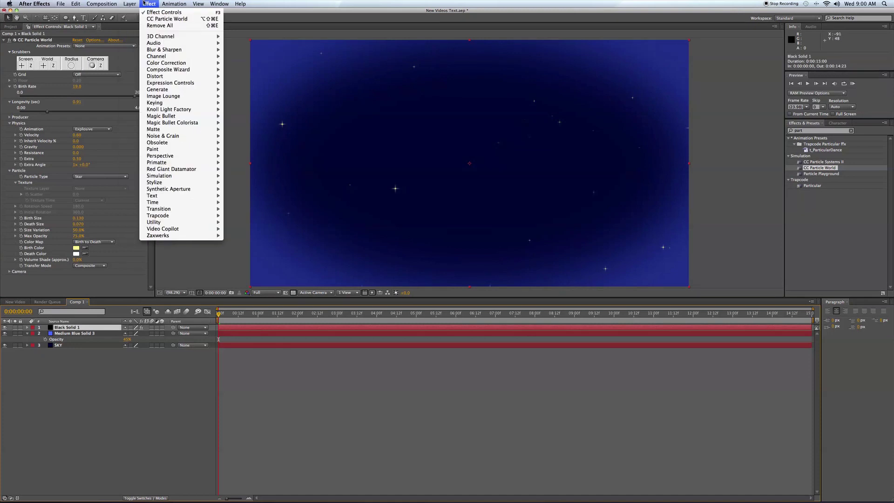
mouse_move(168, 182)
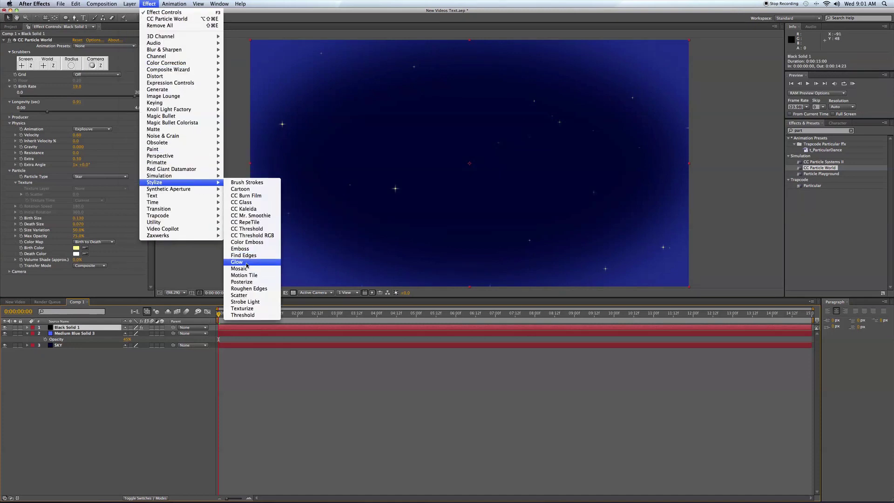
click(247, 269)
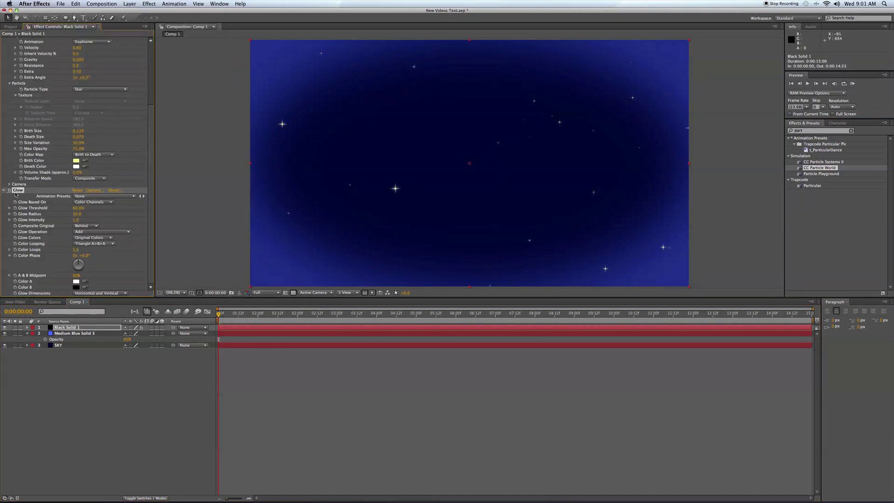
Step: Increase the glow's intensity and radius so the stars shine more strongly
click(9, 207)
click(9, 223)
click(9, 239)
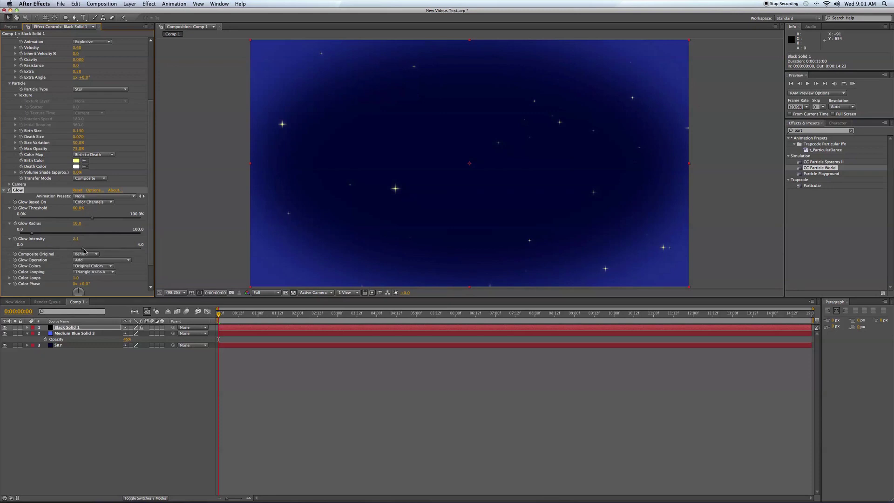
drag(98, 251, 100, 250)
drag(110, 233, 66, 235)
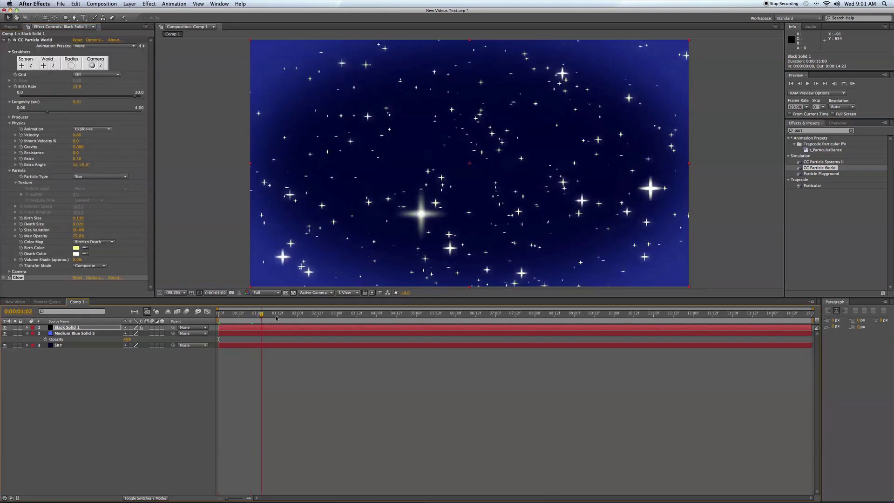
Step: Set the particles' longevity to 4.00 seconds, birth rate to about 1.1 and velocity to 0, checking the stars at several times
drag(265, 319, 411, 320)
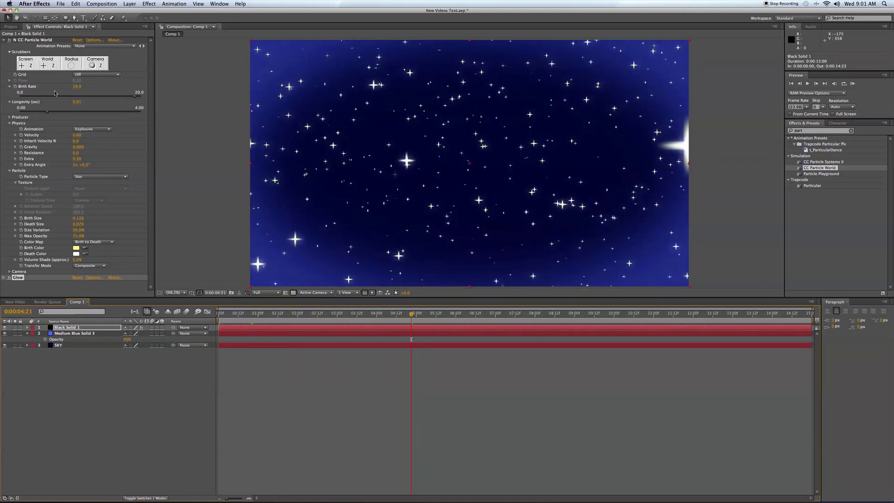
drag(64, 111, 140, 112)
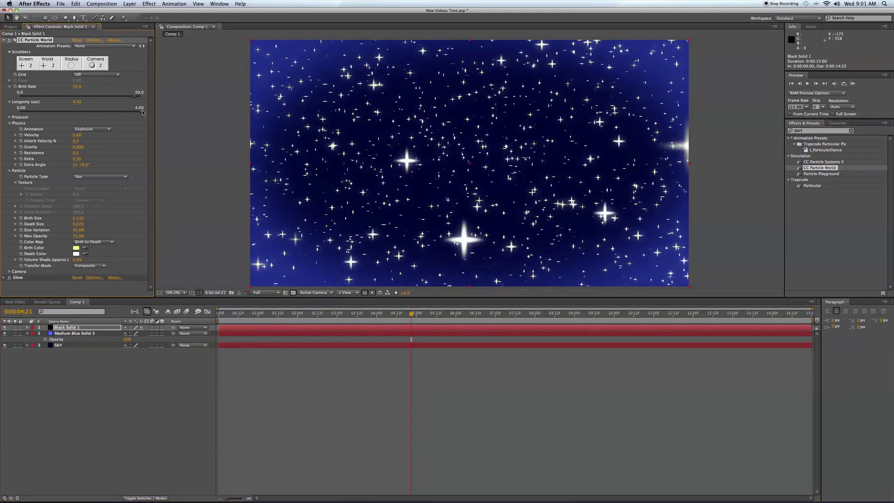
drag(88, 96, 30, 97)
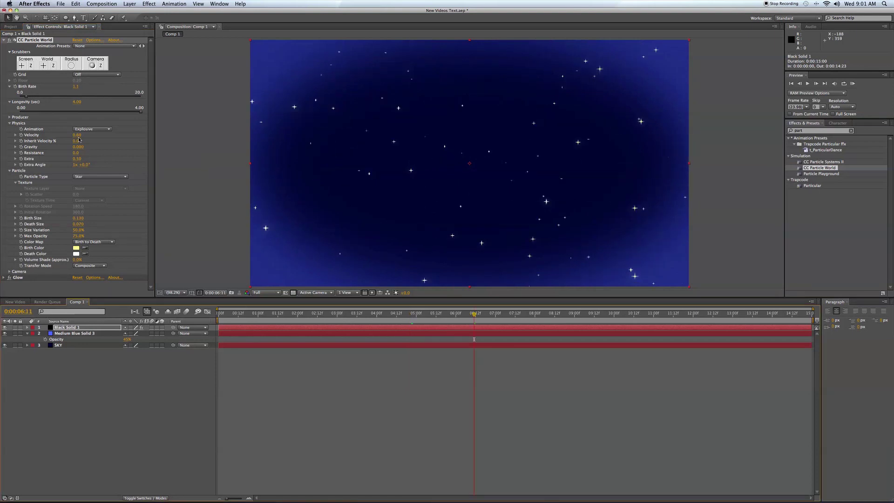
drag(77, 135, 57, 135)
click(276, 315)
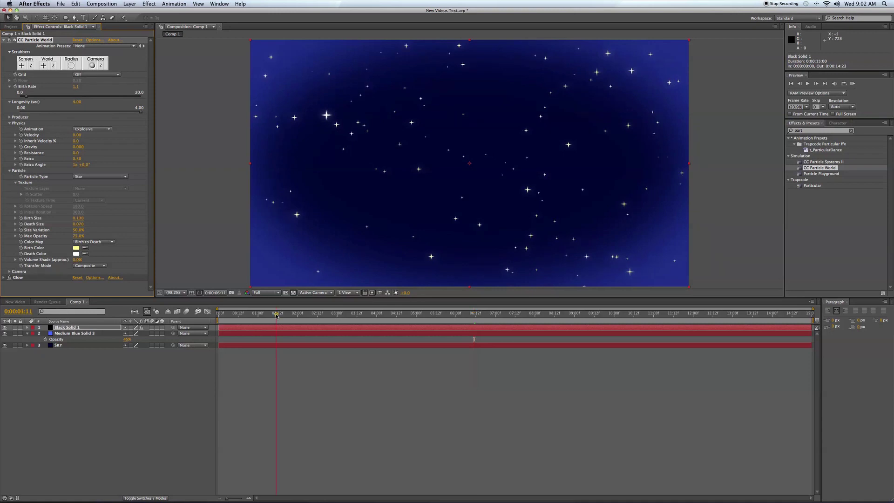
drag(277, 315, 339, 315)
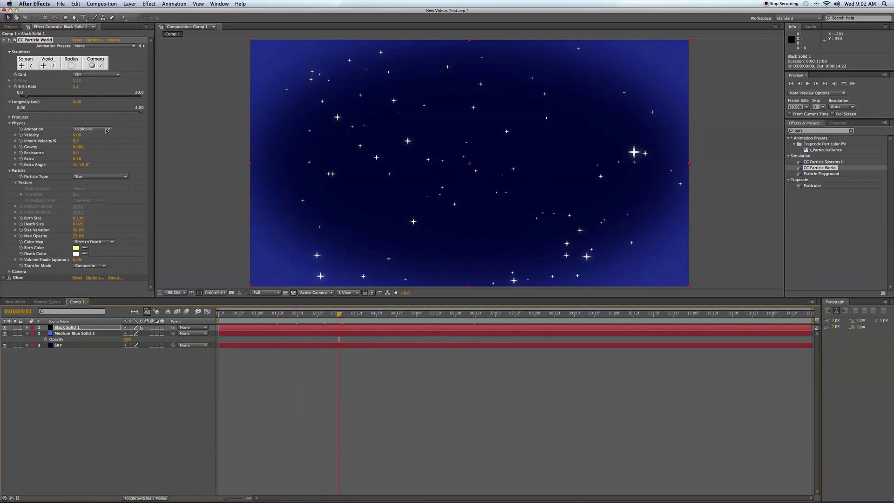
Step: Raise the particles' longevity to about 15 seconds and set the birth rate to 0.1, scrubbing through the animation to check it
drag(77, 101, 146, 105)
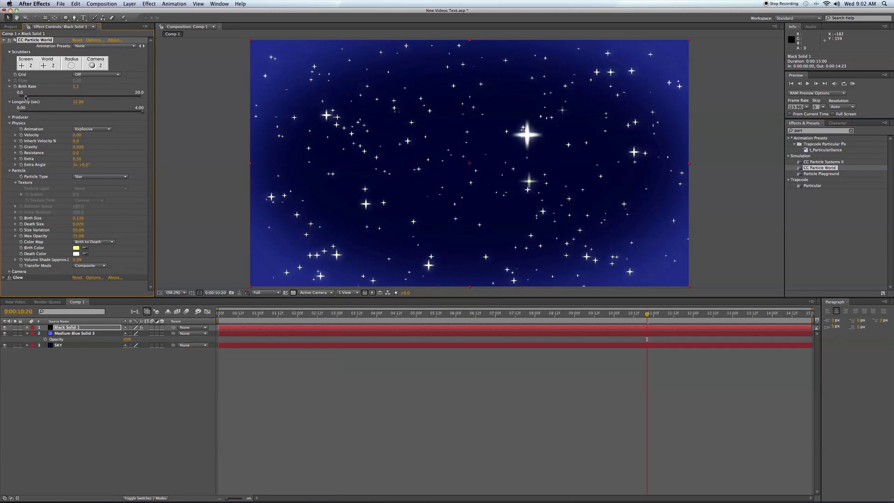
drag(25, 97, 23, 96)
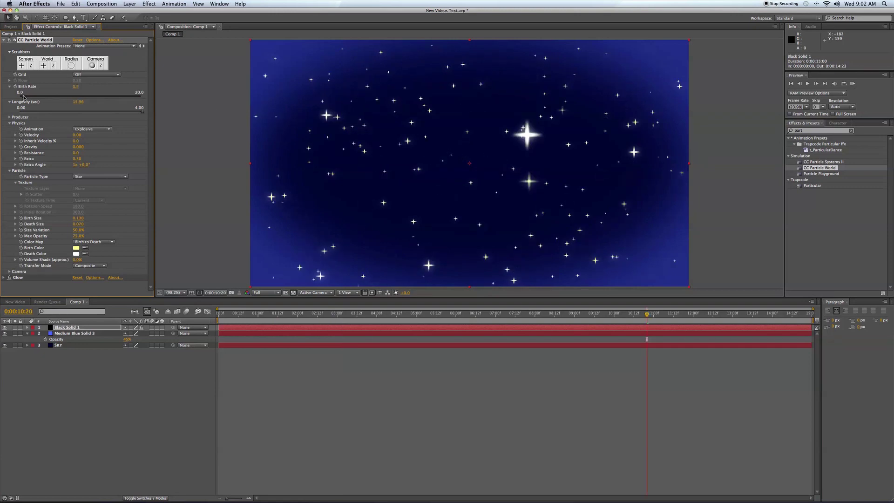
click(75, 86)
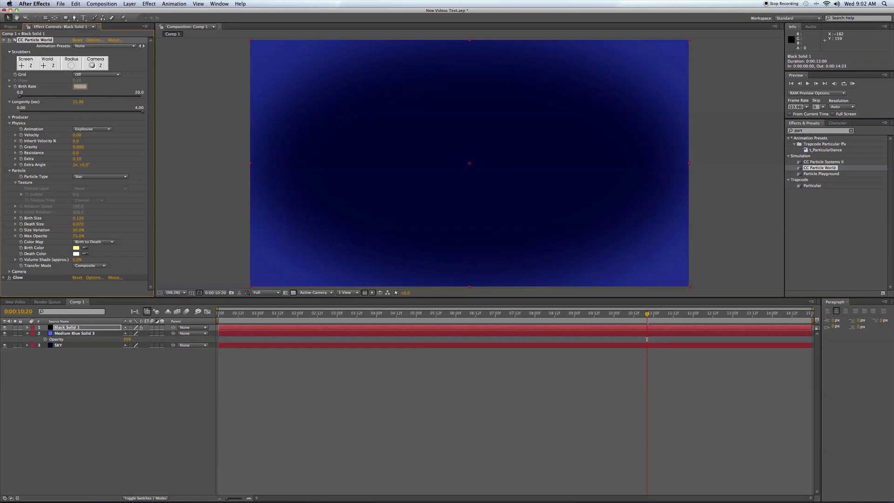
text(0.1)
key(Return)
drag(273, 316, 517, 319)
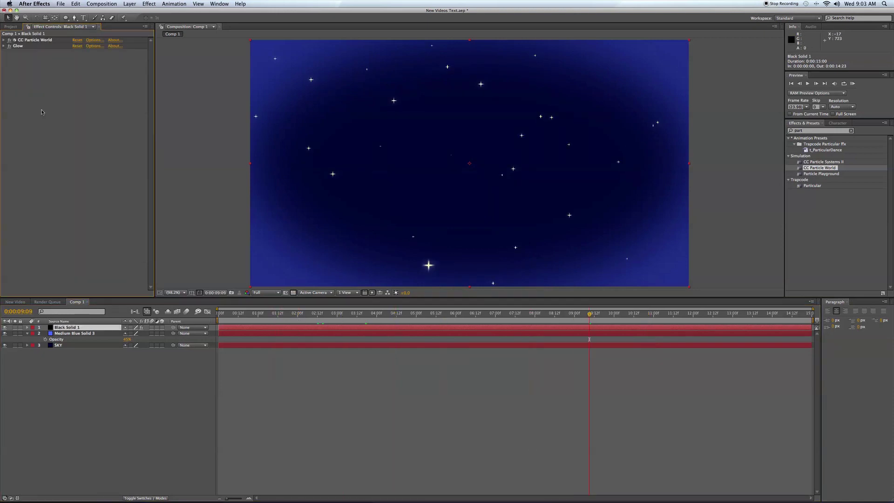
Step: Add Full Moon.jpg from the Images folder directly above the SKY layer and scale it to 57%
click(3, 26)
click(3, 115)
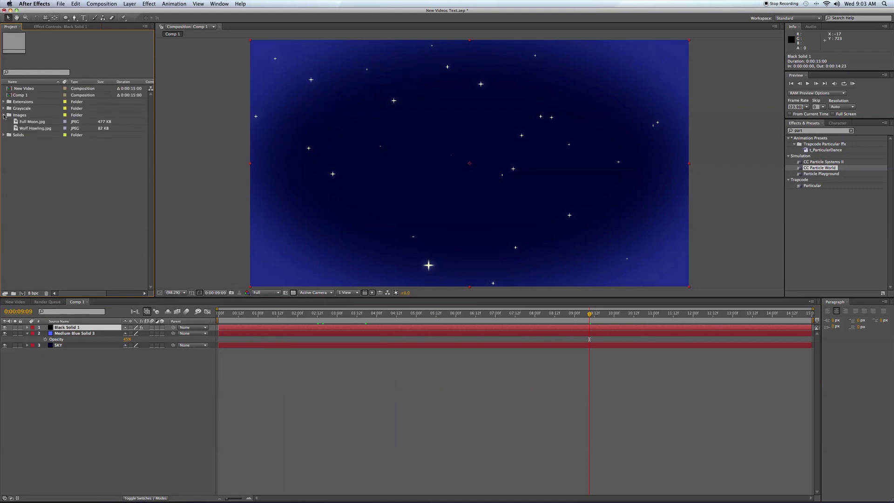
click(28, 122)
double_click(16, 122)
drag(28, 122, 134, 363)
key(s)
Step: Set the full moon layer's blending mode to Screen
click(145, 498)
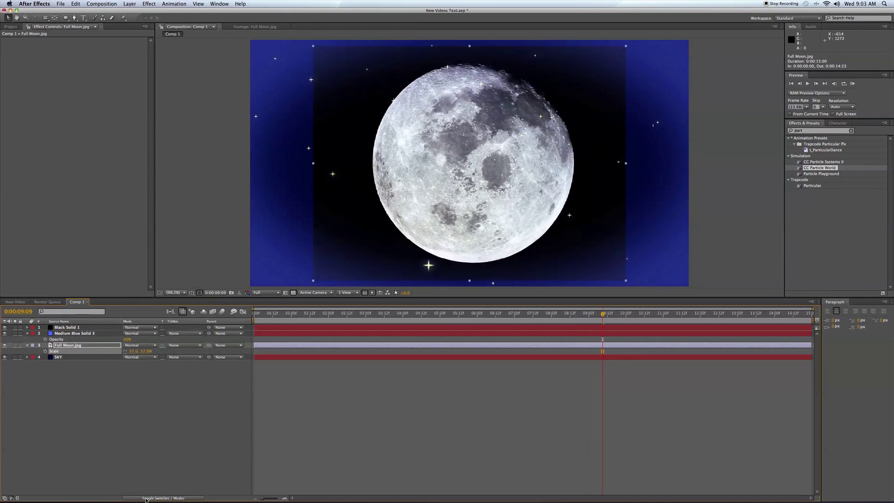
click(146, 345)
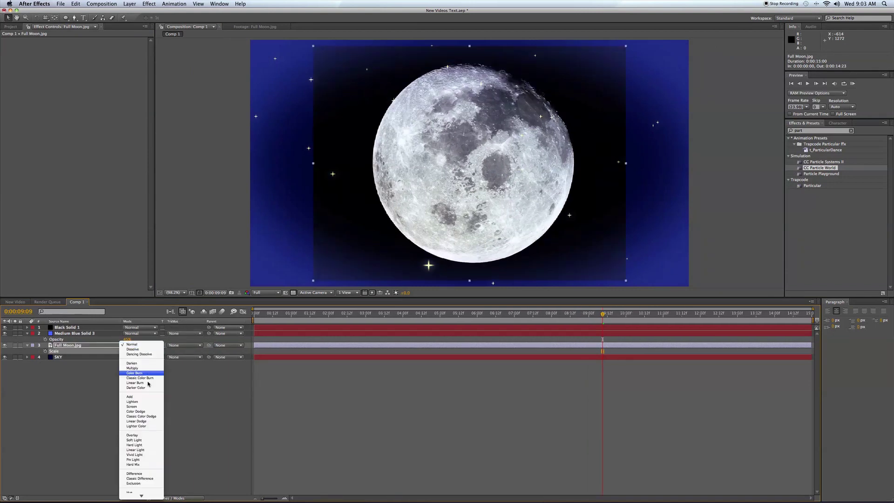
click(147, 406)
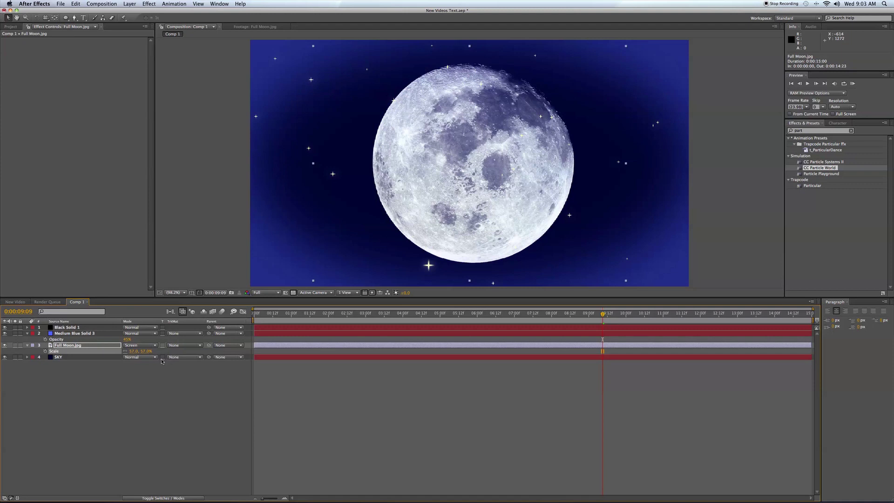
Step: Turn the SKY and full moon layers into 3D layers
click(161, 498)
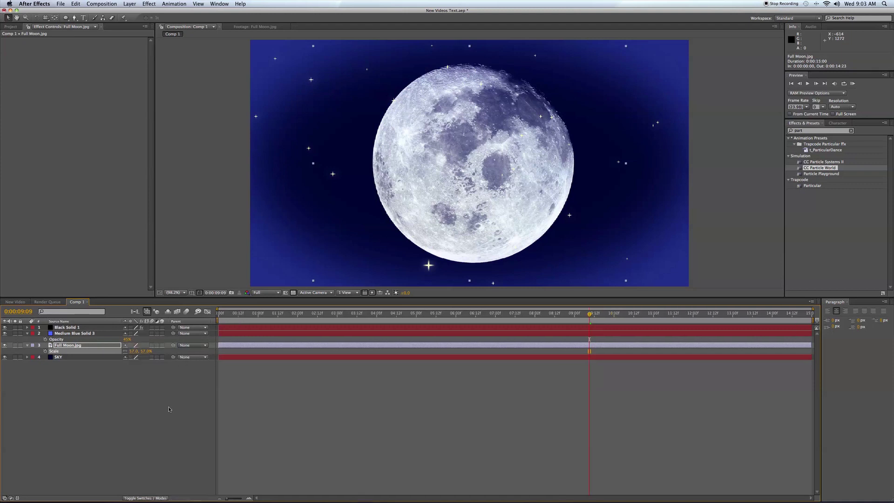
click(163, 357)
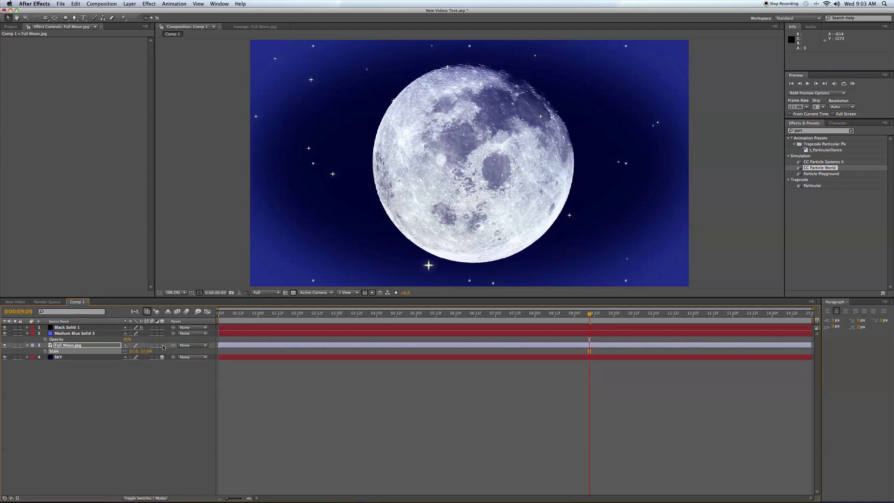
click(162, 345)
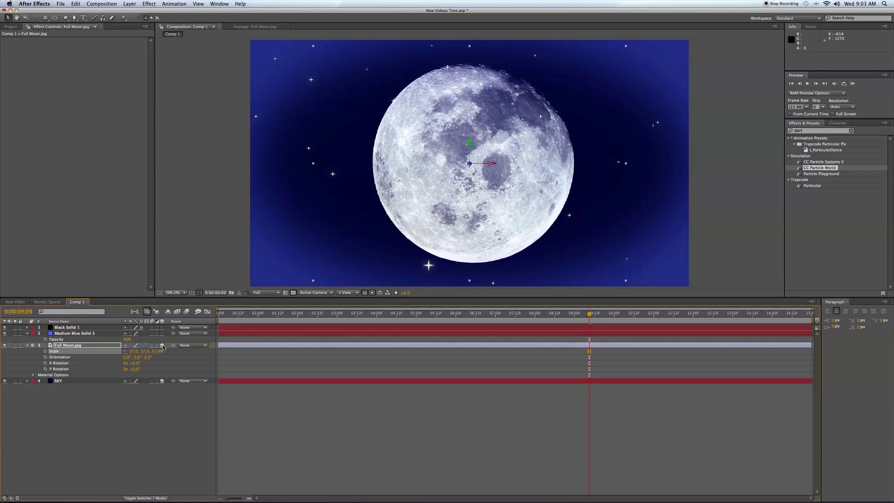
Step: Rename the Medium Blue Solid 3 layer as VIN and move it below the moon layer, collapsing its opacity property
click(86, 334)
key(Return)
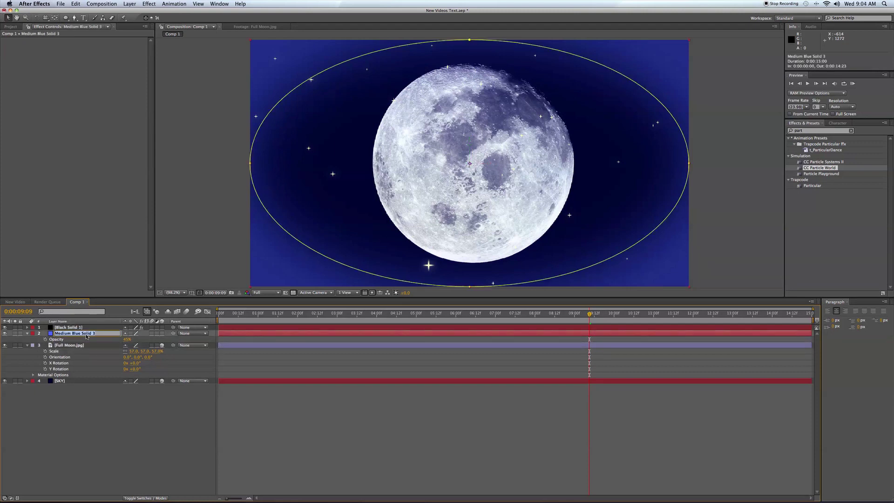
text(VIN)
click(118, 409)
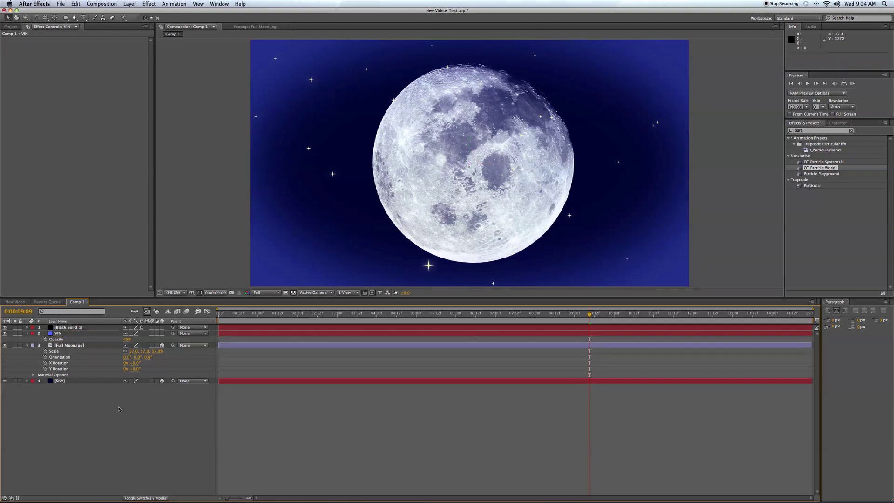
drag(82, 334, 78, 376)
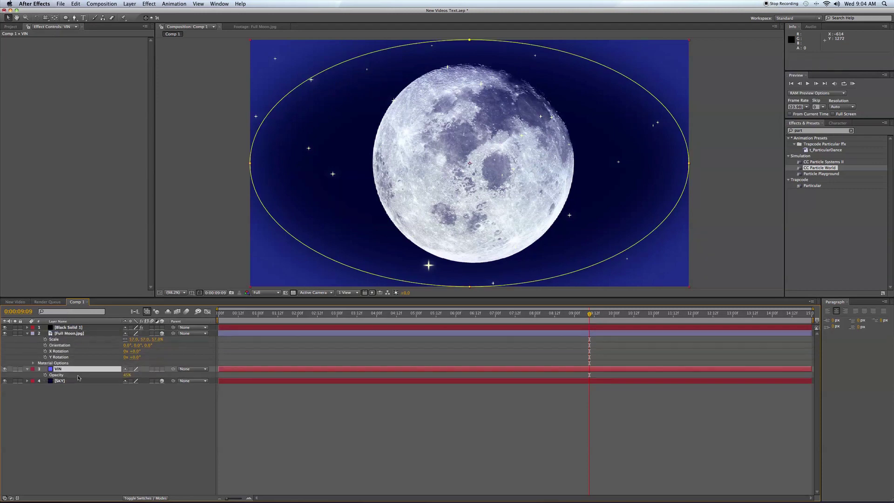
key(t)
Step: Rename the full moon layer as MOON and the black particle solid as STARS
click(65, 334)
key(Return)
text(M)
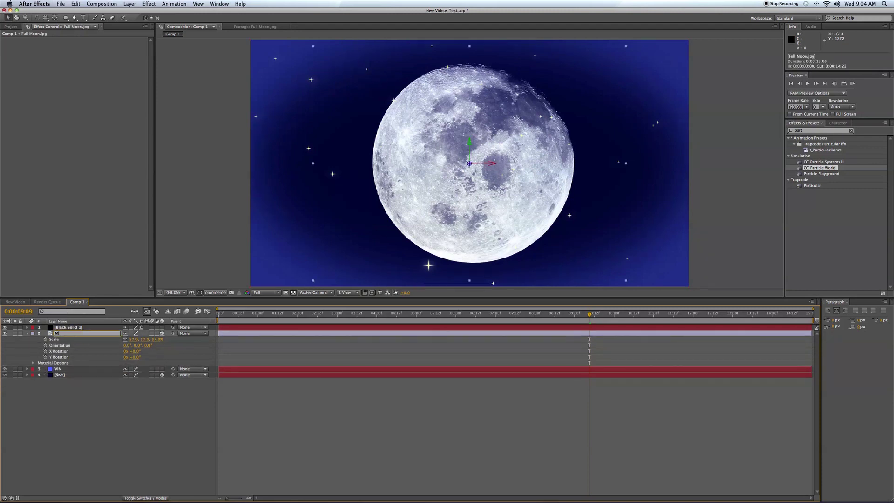
text(OON)
key(Return)
key(super+Up)
key(Return)
text(STARS)
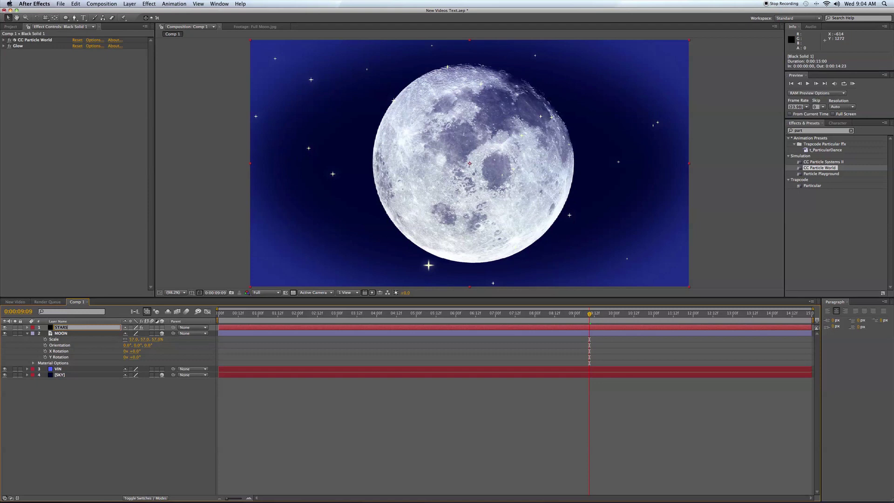
key(Return)
Step: Push the MOON layer far back in 3D depth and move it to the right edge of the composition
click(27, 333)
click(93, 333)
drag(469, 163, 116, 479)
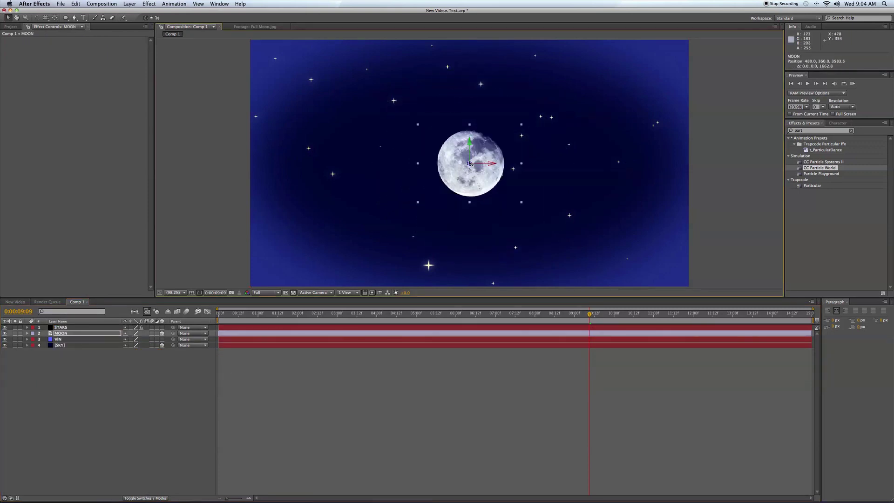
drag(470, 164, 694, 163)
Step: Scale up the MOON layer until it fills the composition's right side from top to bottom
key(s)
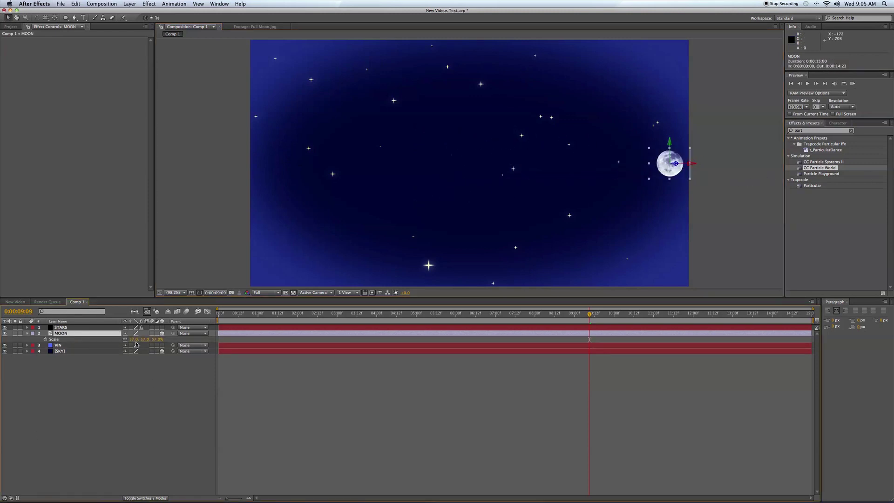
drag(132, 339, 326, 342)
click(48, 373)
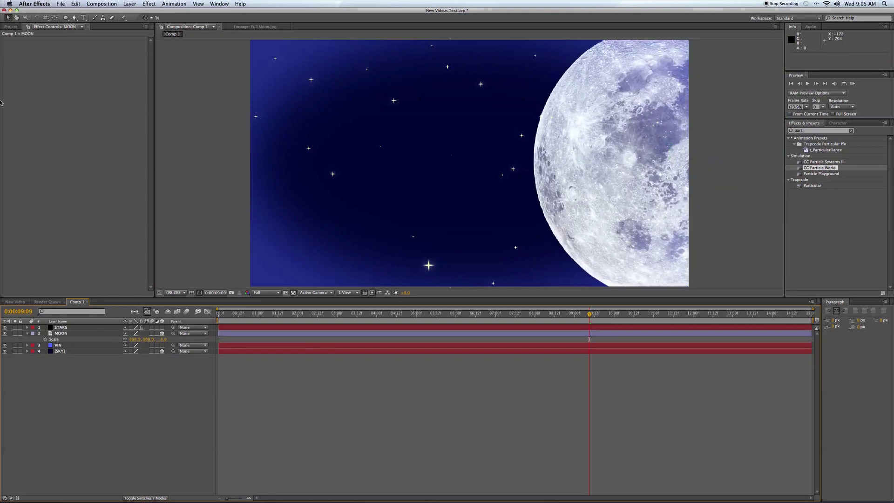
Step: Place the Wolf Howling.jpg image above the MOON layer in the composition and scale it to 121%
click(12, 27)
drag(37, 128, 67, 336)
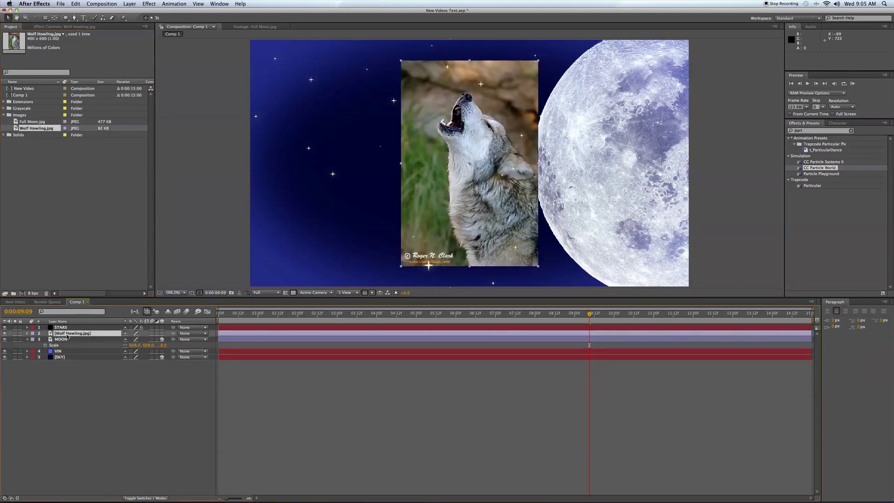
key(s)
drag(135, 339, 59, 58)
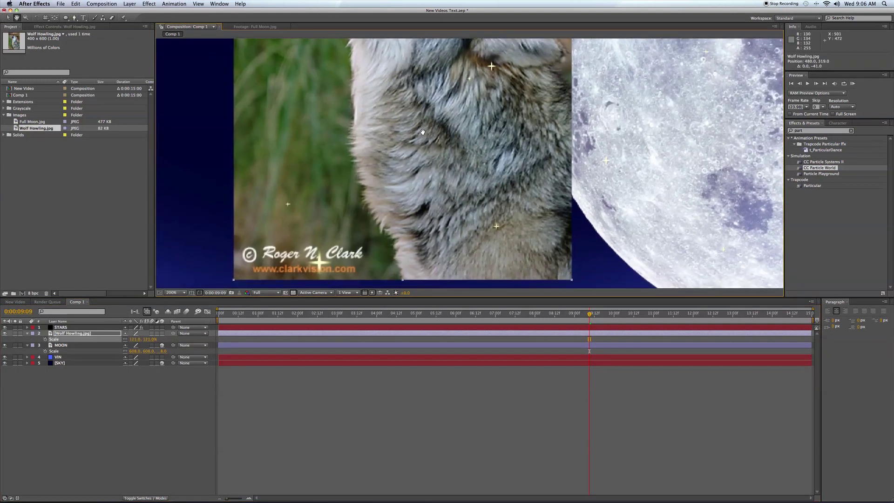
Step: Start a Pen mask on the wolf layer, tracing from the image's bottom edge up along the chest fur
scroll(453, 277, down, 1)
key(g)
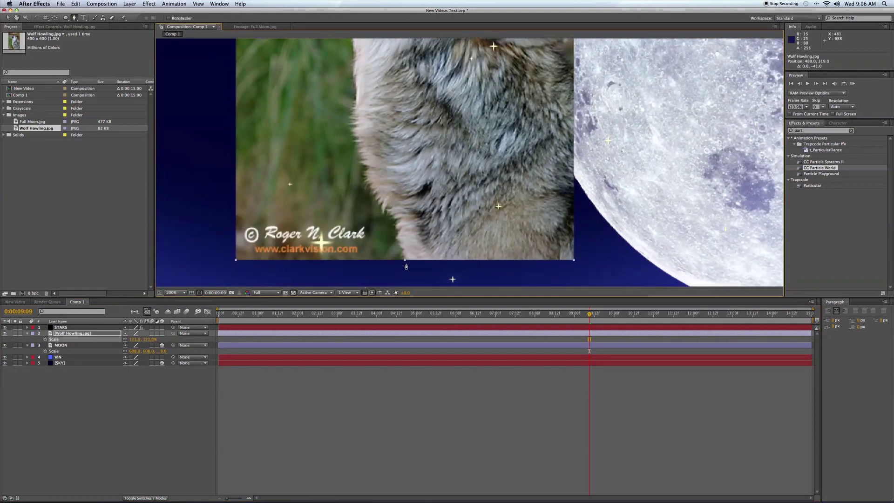
click(405, 264)
click(399, 252)
click(399, 236)
click(394, 222)
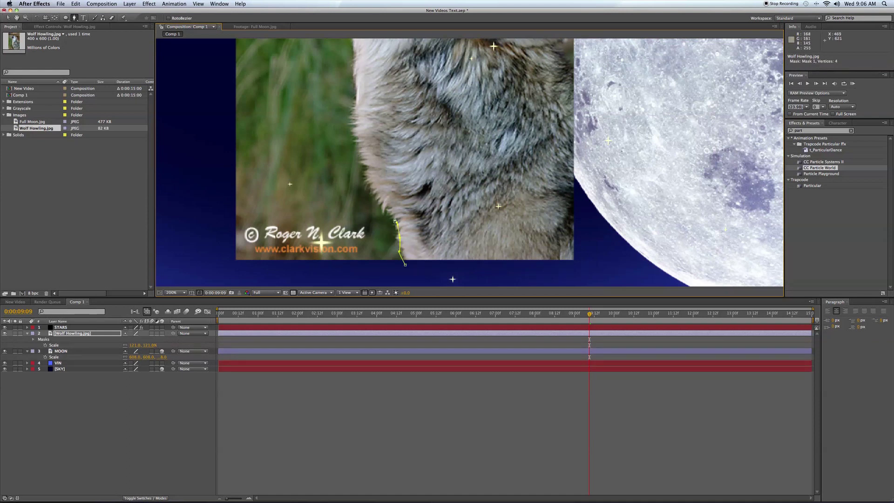
click(385, 207)
click(373, 180)
click(360, 148)
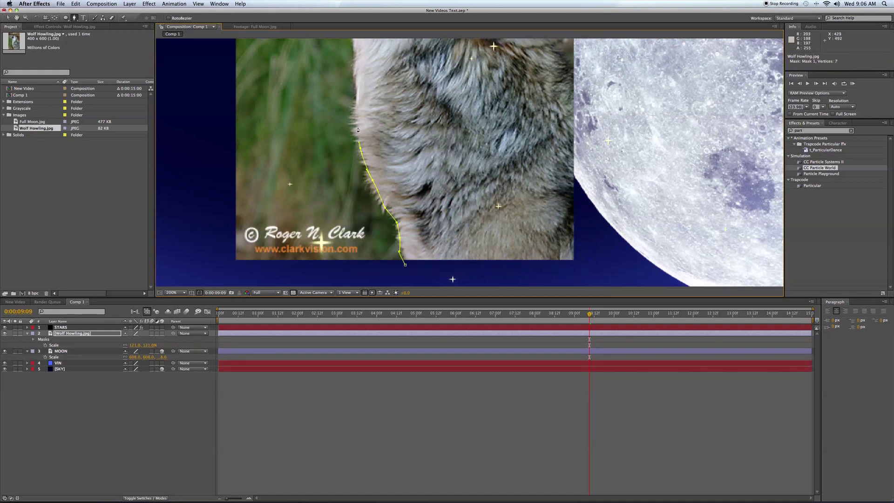
click(357, 94)
drag(357, 93, 429, 209)
click(419, 226)
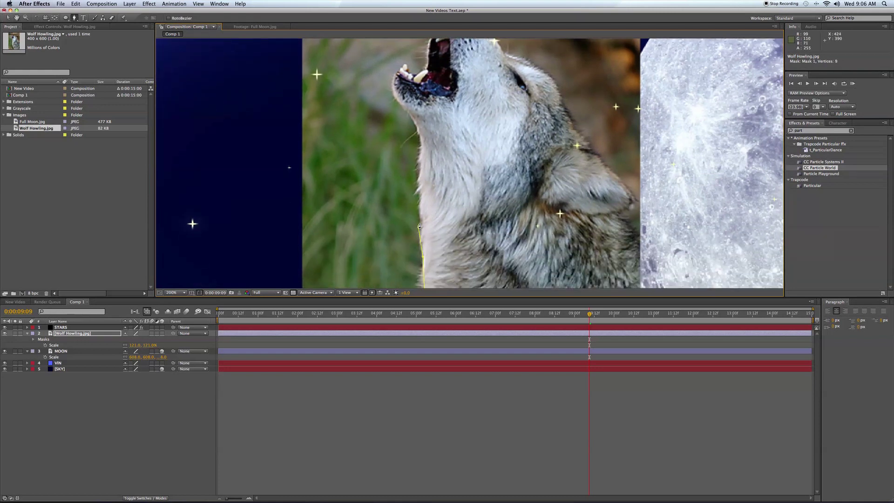
Step: Continue the wolf mask up the throat, around the lower jaw and through the open mouth
click(421, 195)
click(412, 123)
click(394, 100)
click(427, 65)
scroll(468, 68, up, 5)
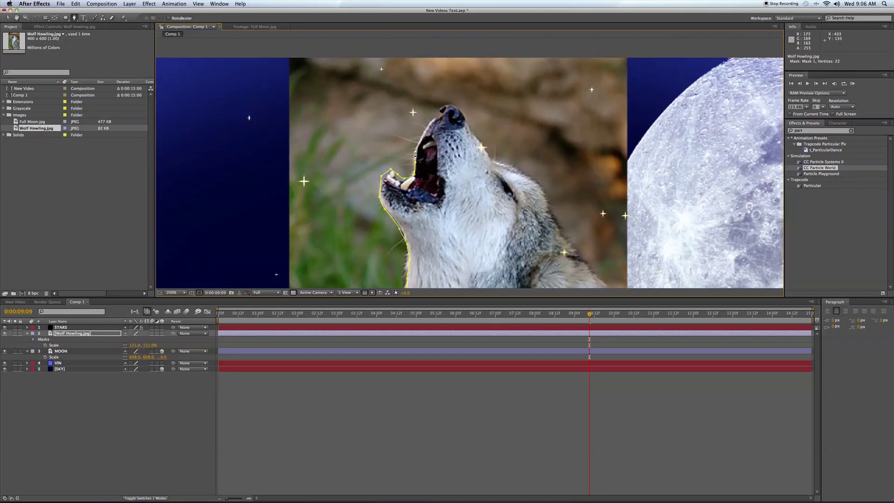
Step: Trace the wolf mask over the snout and nose, across the forehead and down the back of the head
click(426, 124)
click(433, 118)
click(440, 113)
click(447, 106)
click(454, 107)
click(486, 148)
click(508, 161)
click(523, 170)
click(535, 181)
click(551, 195)
click(551, 206)
click(553, 220)
click(566, 232)
click(579, 252)
click(582, 262)
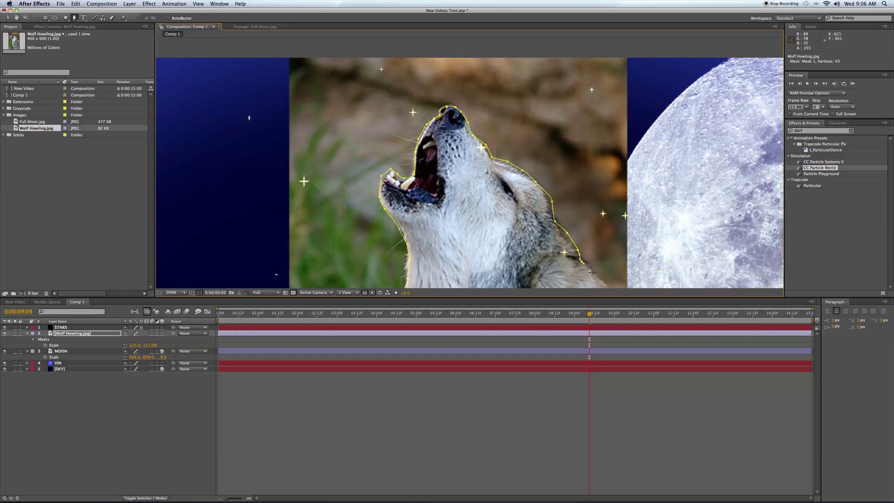
Step: Trace the mask around the ear, run it outside the image's right and bottom edges, and close the path
drag(509, 236, 237, 71)
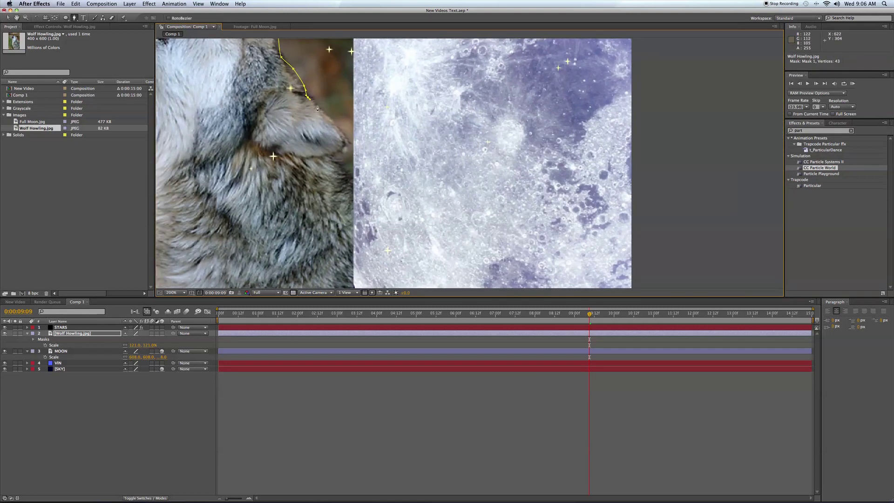
click(332, 121)
click(343, 130)
click(349, 136)
drag(341, 264, 360, 40)
click(415, 174)
click(399, 216)
click(261, 228)
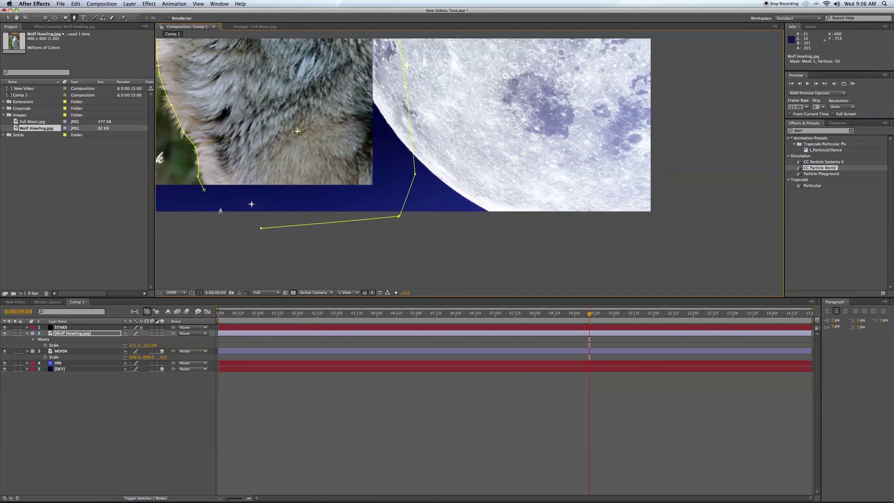
click(203, 191)
Step: Rename the Wolf Howling.jpg layer as WOLF and turn it into a 3D layer
text(WOL)
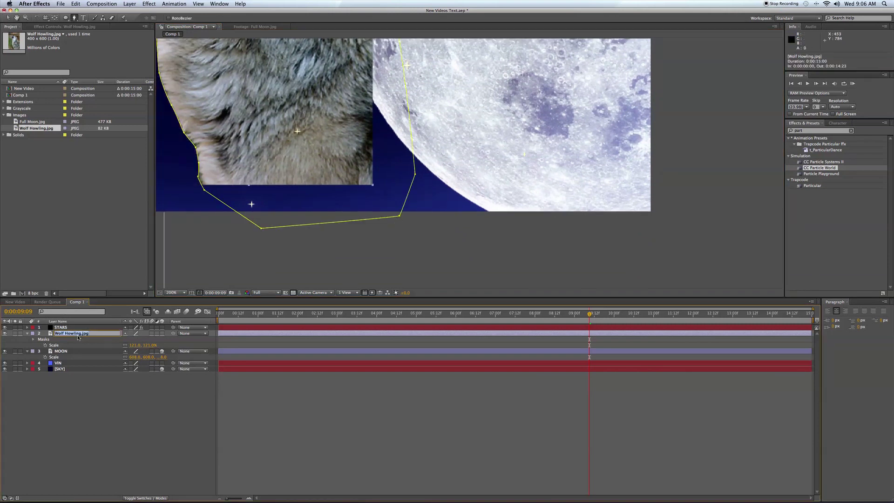
text(F)
key(Return)
click(162, 333)
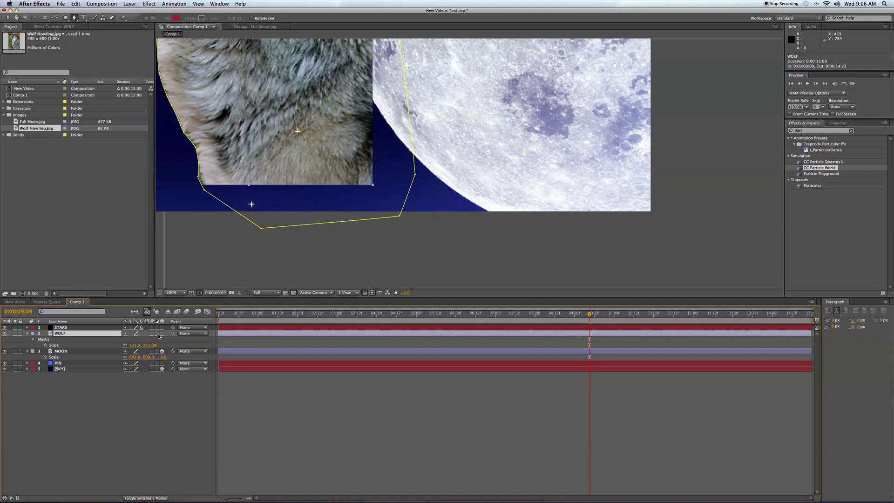
Step: Move the WOLF layer to the composition's lower-right corner so the howling head overlaps the moon
key(comma)
click(183, 293)
click(187, 299)
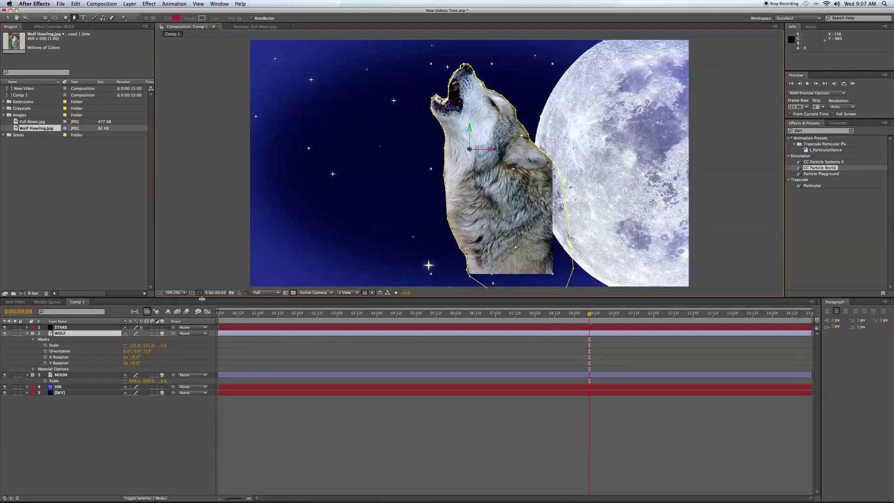
key(v)
drag(543, 171, 688, 198)
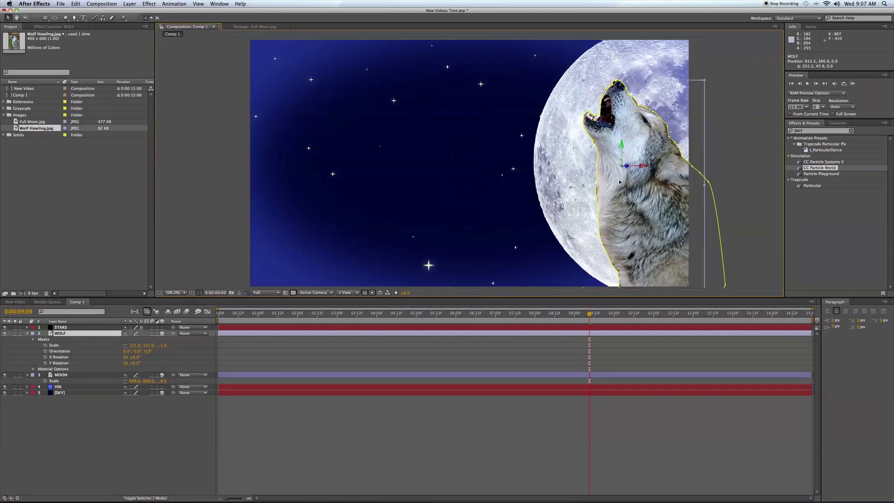
Step: Add a new camera layer to the composition with the playhead at the start of the timeline
key(Home)
click(129, 4)
mouse_move(135, 12)
click(251, 34)
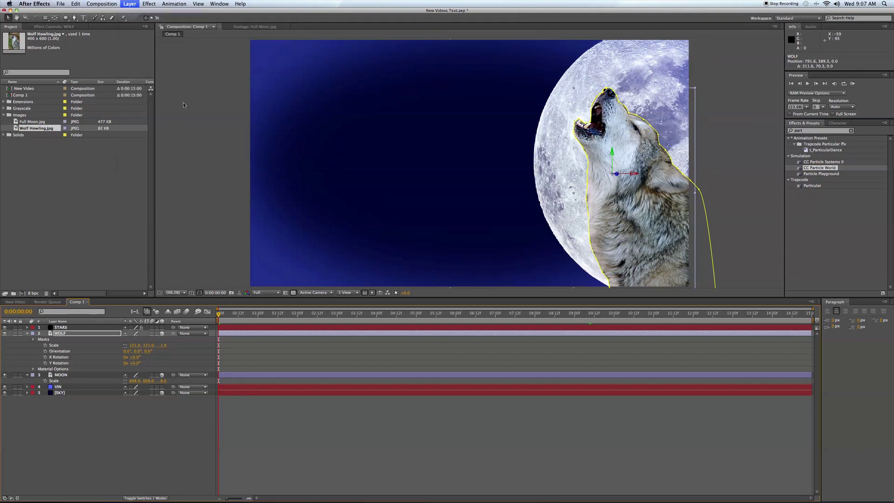
click(547, 324)
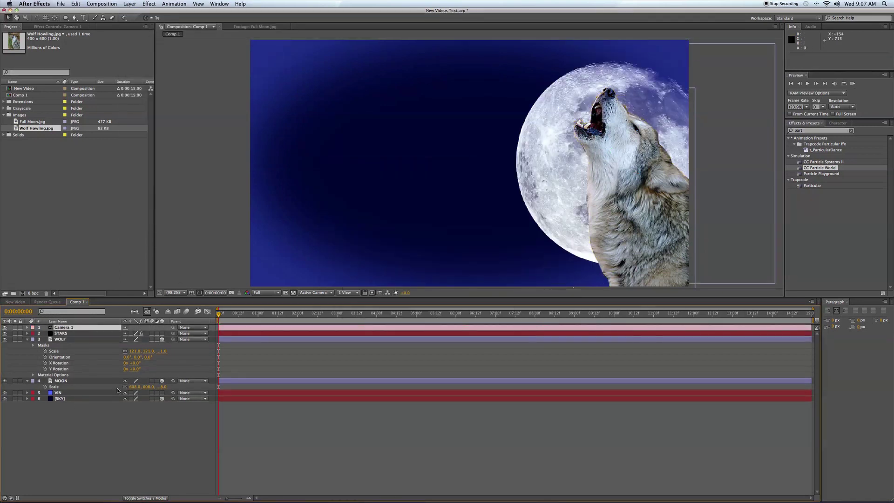
Step: Adjust the MOON layer's sideways position and depth, and raise it so it sits behind the wolf's head
click(78, 380)
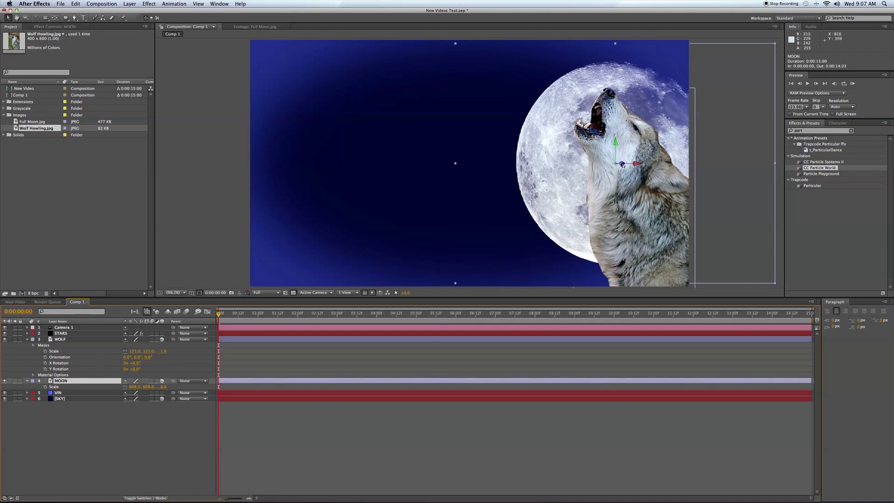
drag(635, 166, 706, 200)
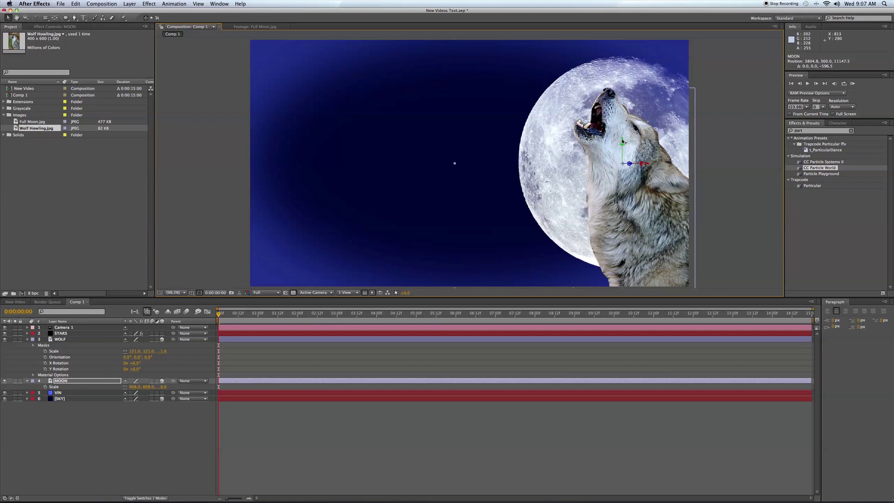
drag(622, 140, 601, 1)
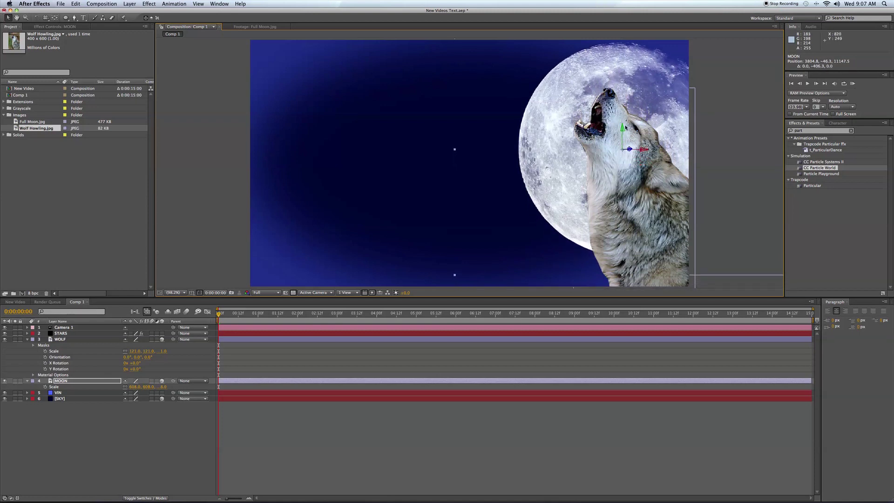
drag(623, 129, 623, 117)
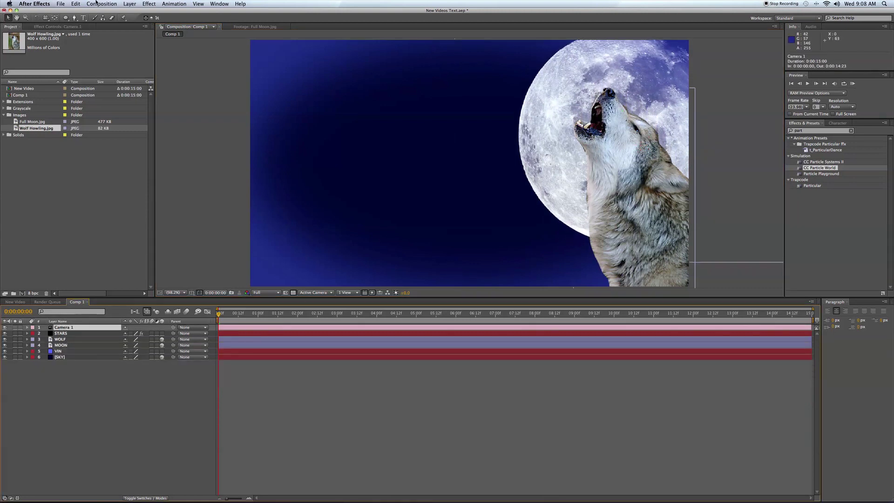
Step: Create a 3D null object and parent Camera 1 to it
click(129, 4)
mouse_move(140, 11)
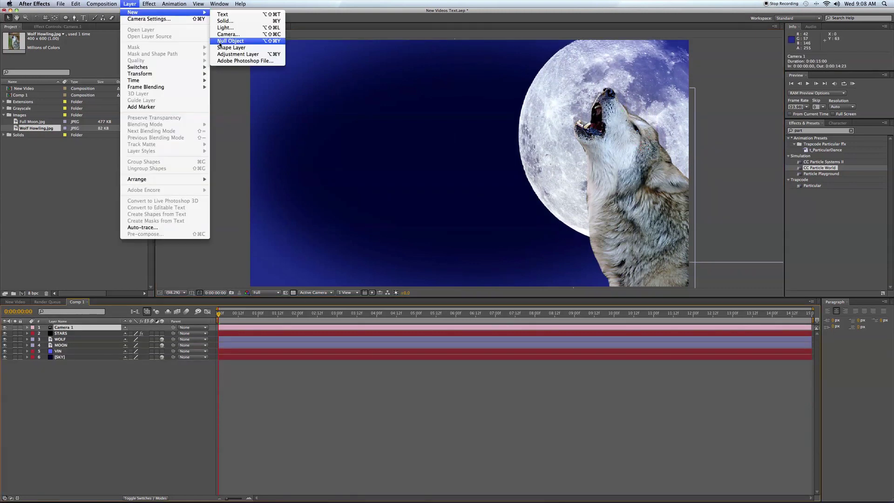
click(235, 43)
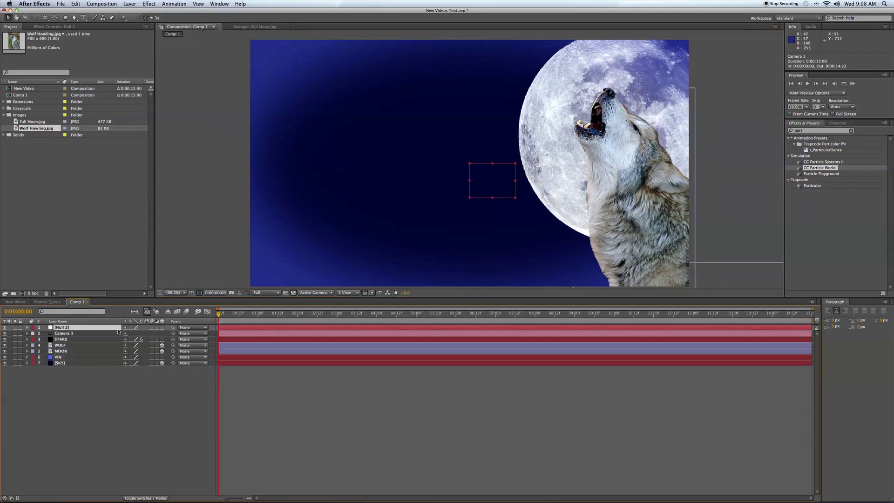
click(162, 327)
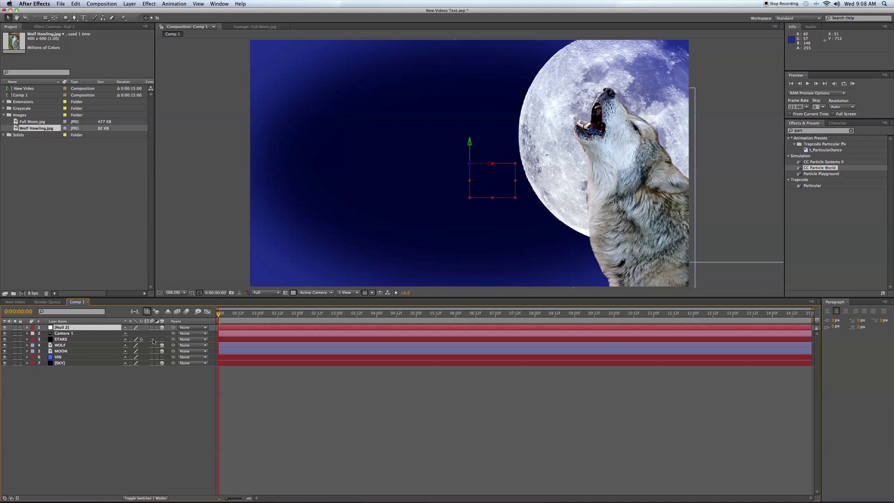
drag(173, 333, 62, 327)
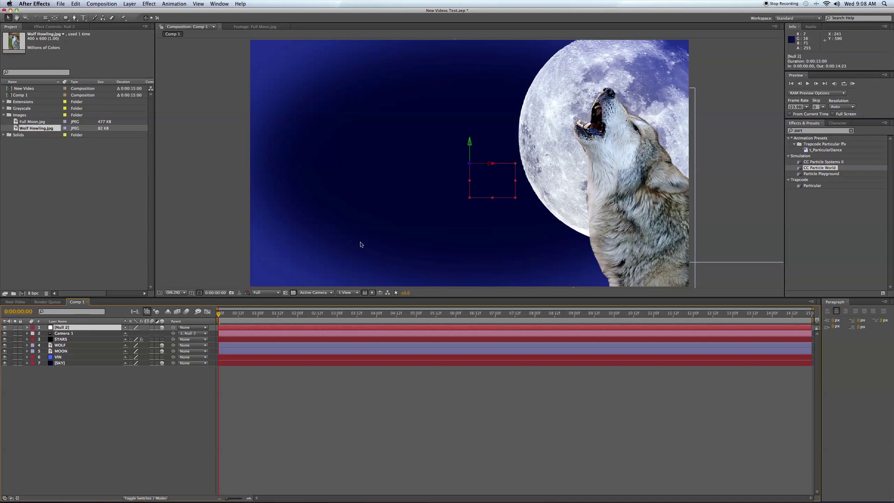
Step: Set a Position keyframe on the null object at 0:00:00:00
key(p)
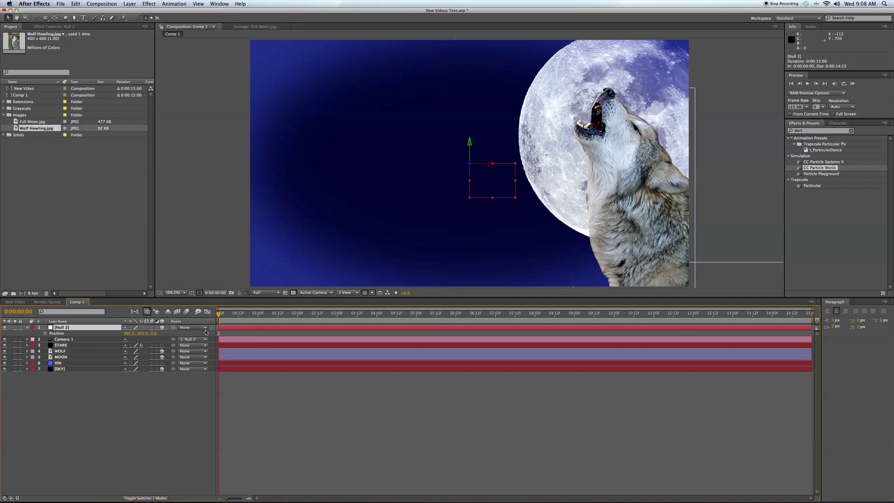
click(45, 333)
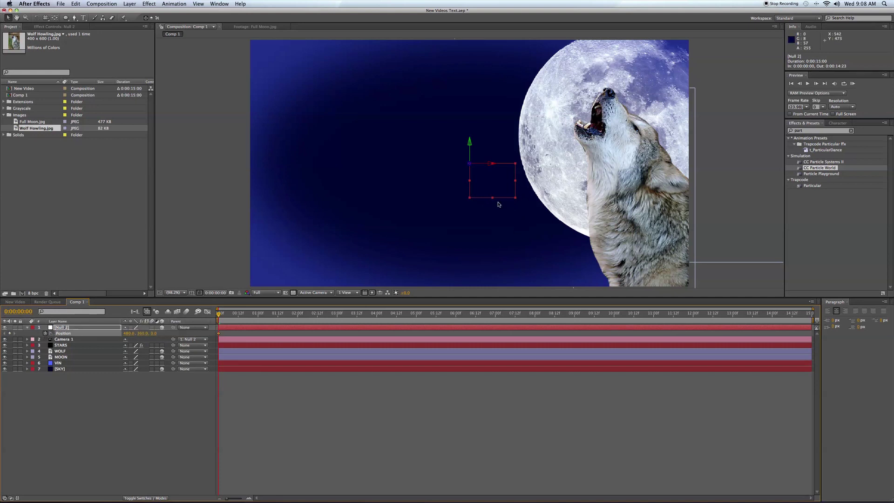
click(496, 167)
Step: Scale the SKY layer up to 522%
key(s)
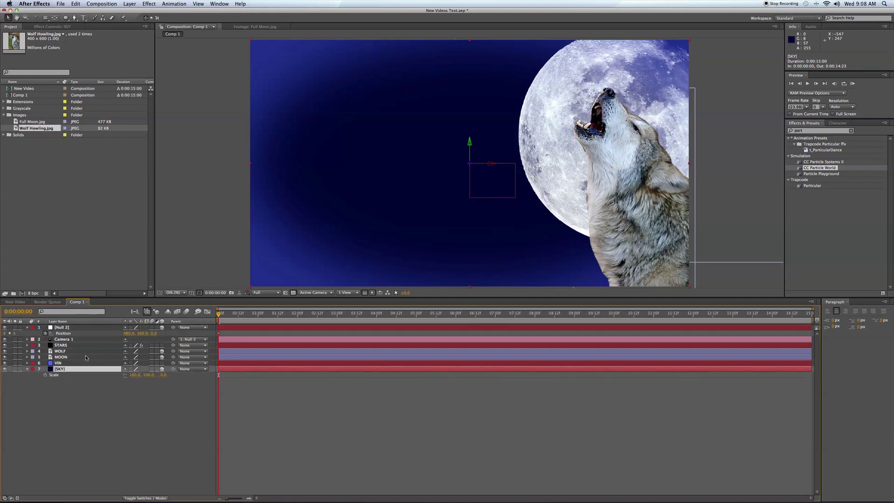
drag(148, 376, 164, 374)
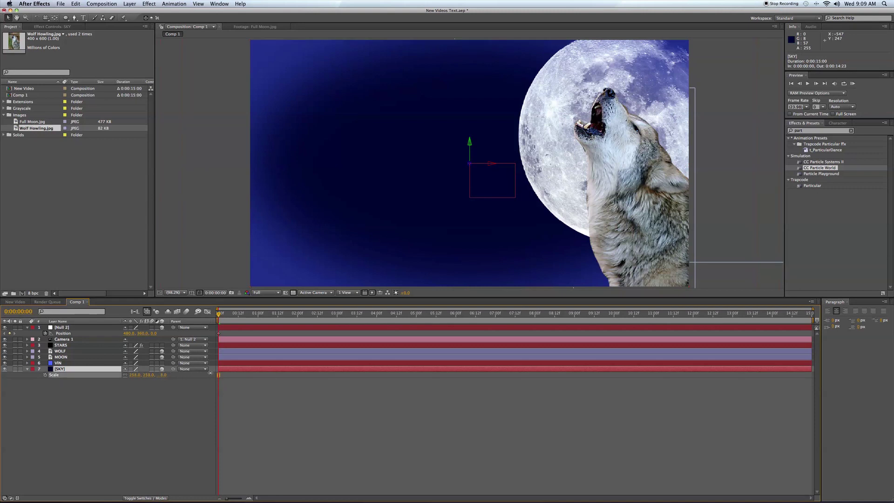
drag(298, 369, 296, 369)
click(495, 164)
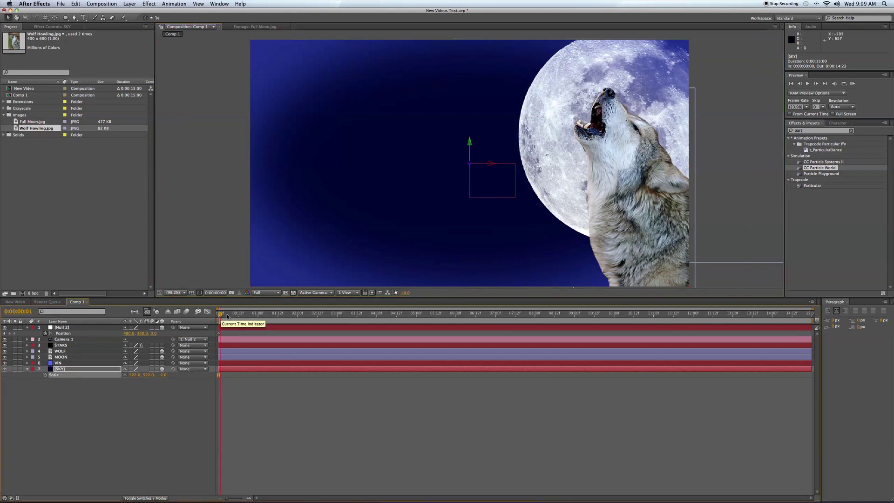
Step: Add a Position keyframe to the null object at 0:00:02:00 with its present position
mouse_move(219, 315)
mouse_down()
mouse_move(319, 320)
mouse_move(298, 321)
mouse_up()
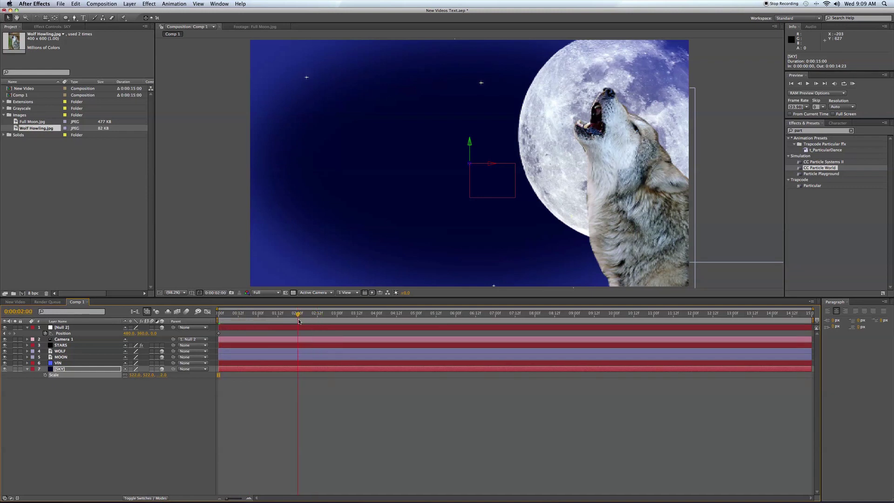
click(10, 334)
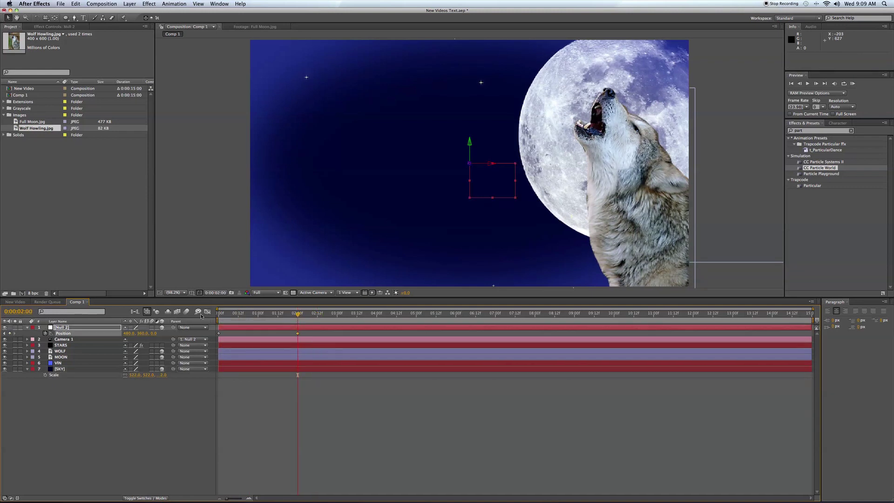
Step: Move the null object far to the left at the timeline's first frame and preview the camera move
key(Home)
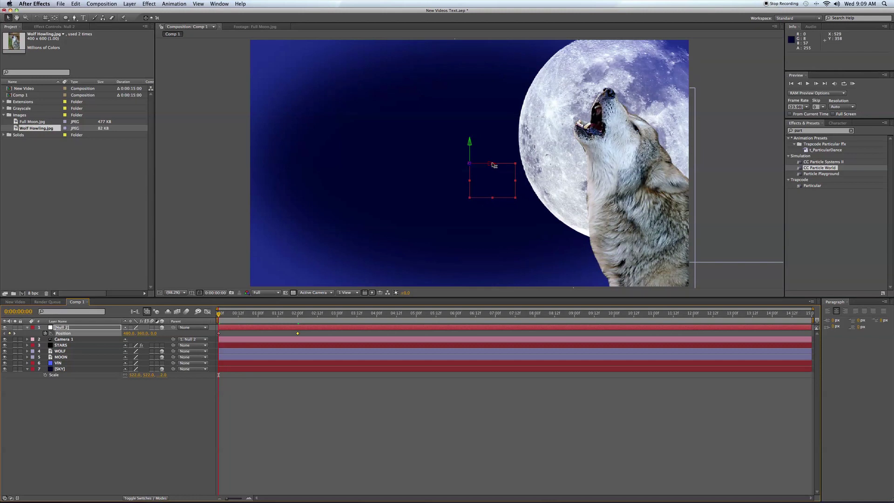
click(494, 165)
drag(493, 166, 197, 169)
key(space)
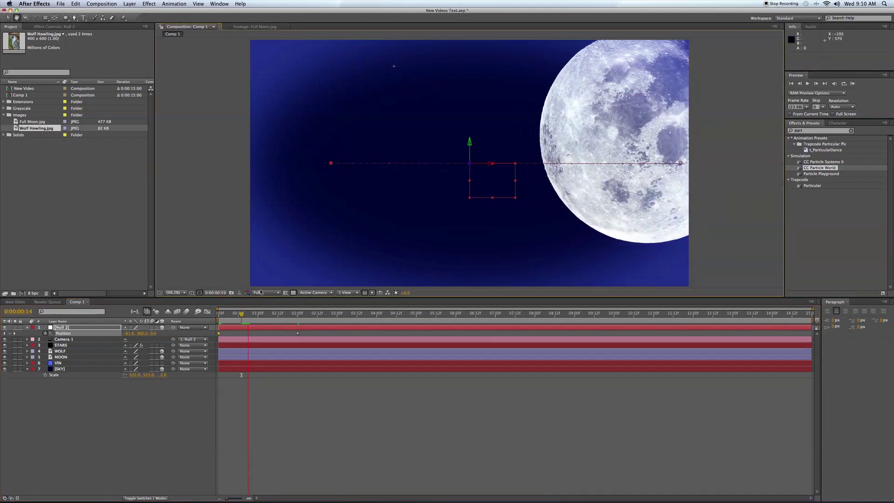
key(space)
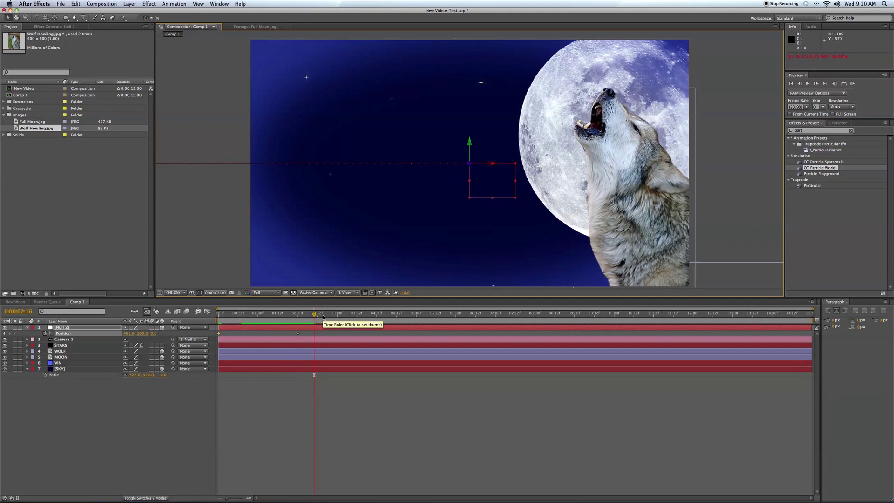
Step: Add a Position keyframe to the null object at 0:00:03:00, keeping its present position
click(335, 317)
drag(335, 317, 337, 317)
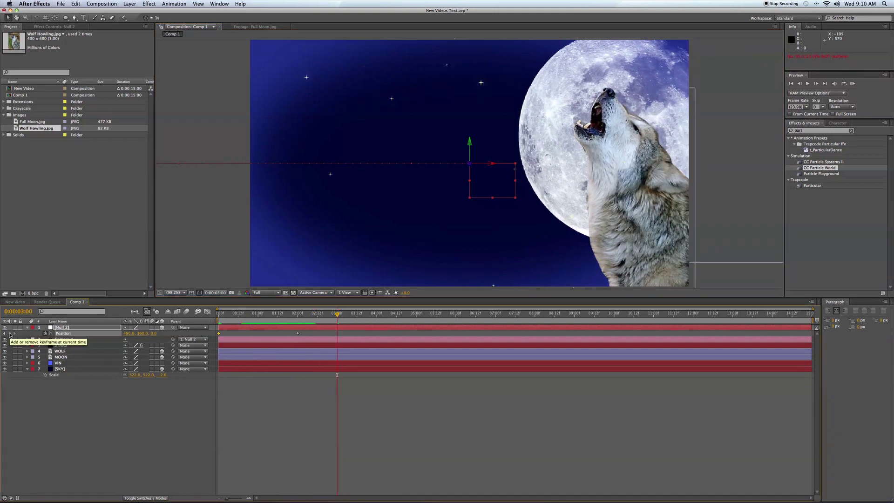
click(9, 333)
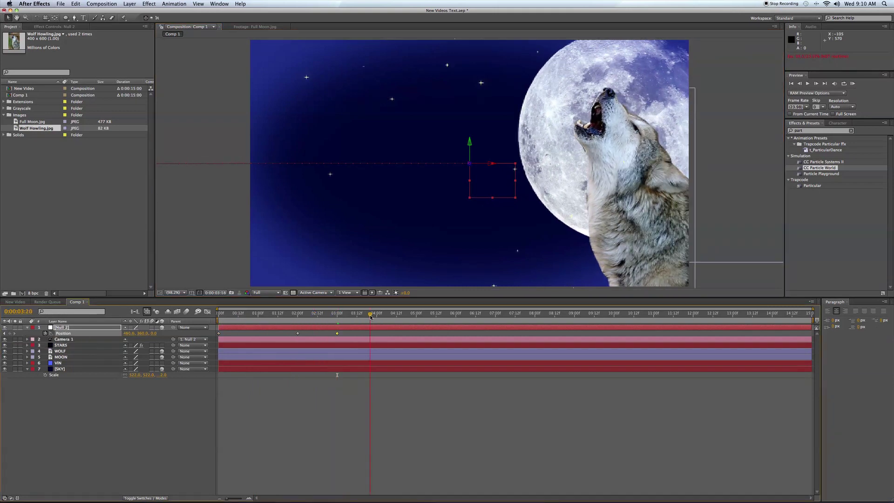
Step: At 0:00:04:00, push the null object forward to a Z position of about 1220 and move the SKY layer back to Z 1242.9
click(374, 316)
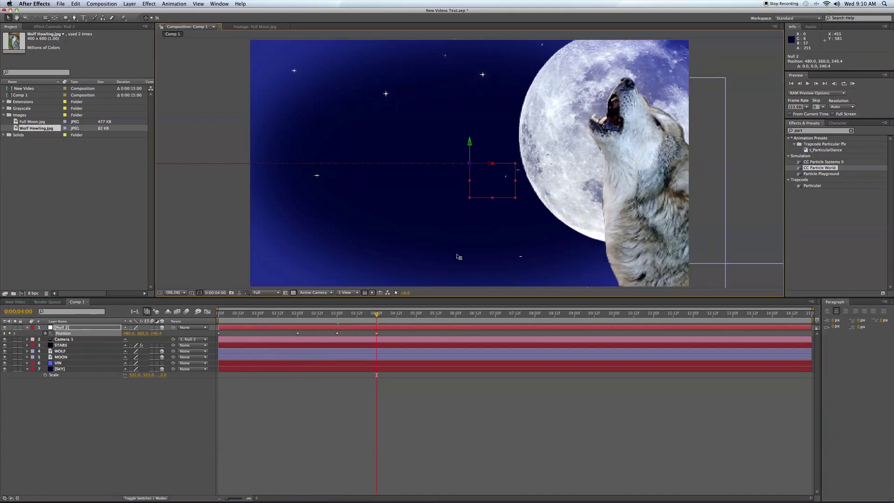
drag(459, 256, 382, 480)
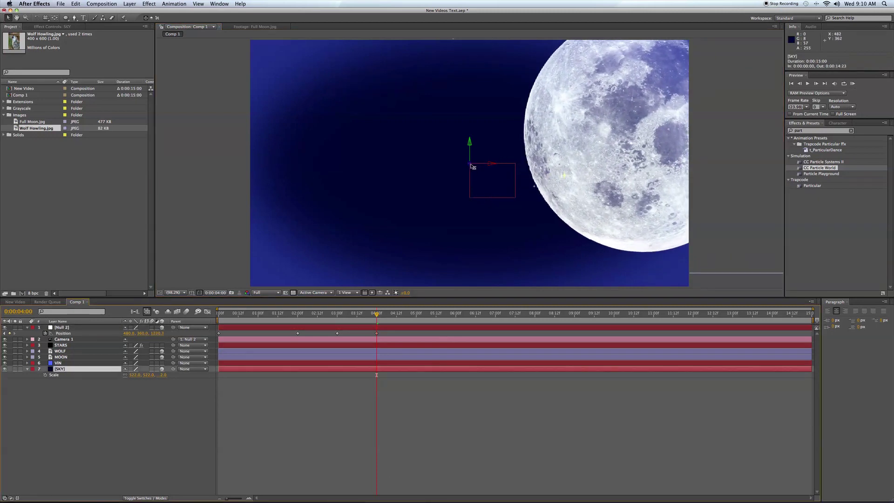
drag(472, 166, 470, 173)
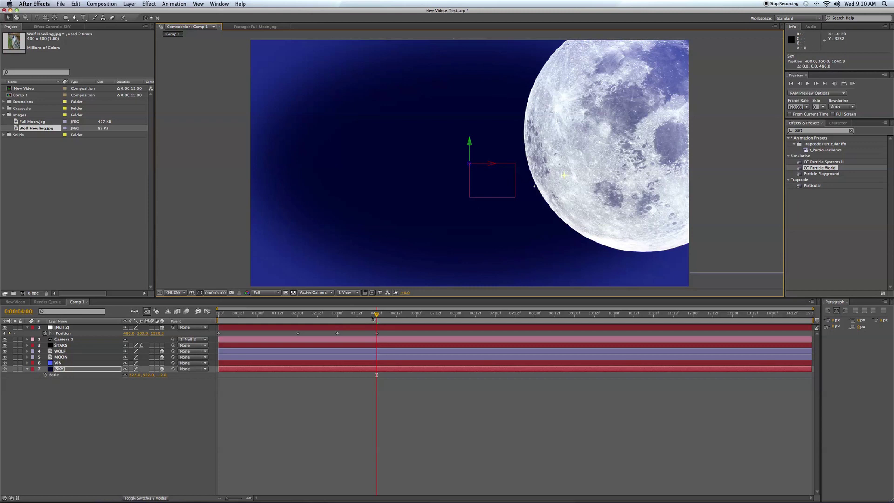
Step: Apply Easy Ease to all of the null object's Position keyframes, preview the move and return to the first frame
drag(373, 318, 216, 316)
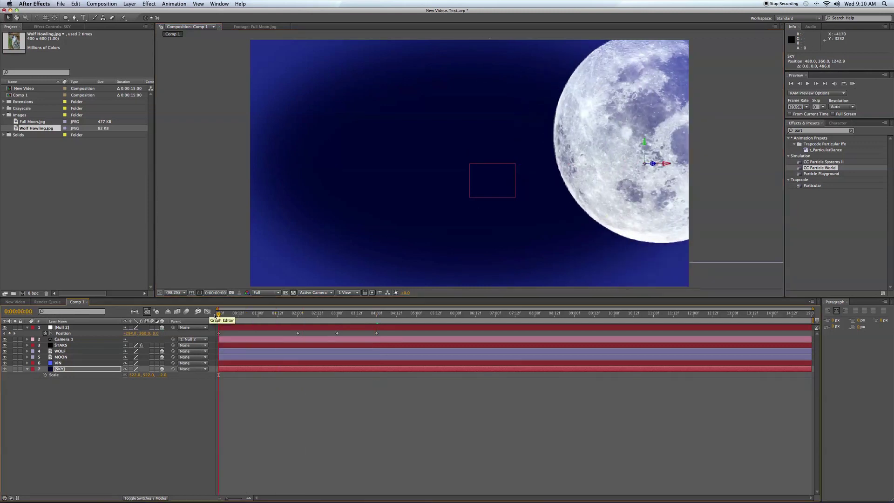
click(218, 333)
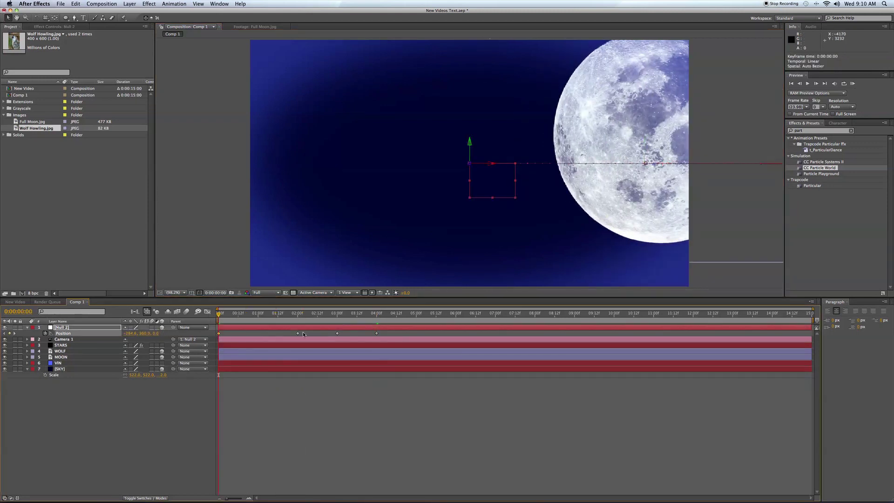
right_click(376, 331)
mouse_move(429, 404)
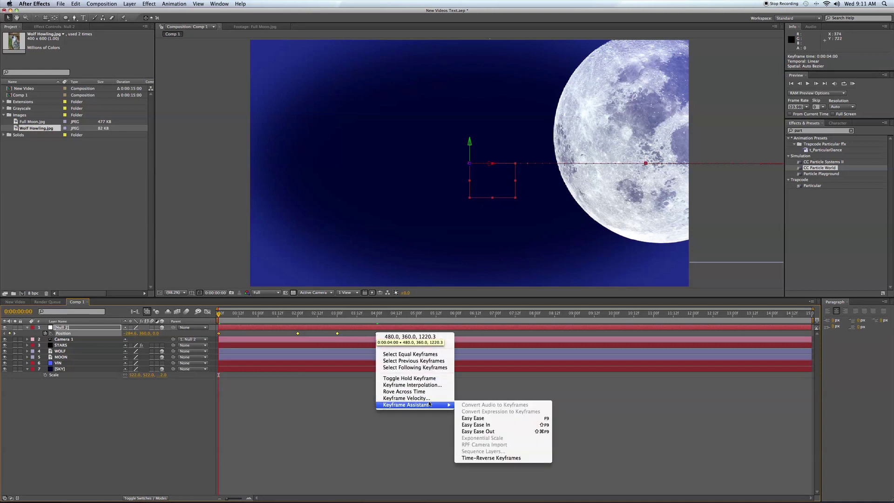
click(472, 418)
click(378, 321)
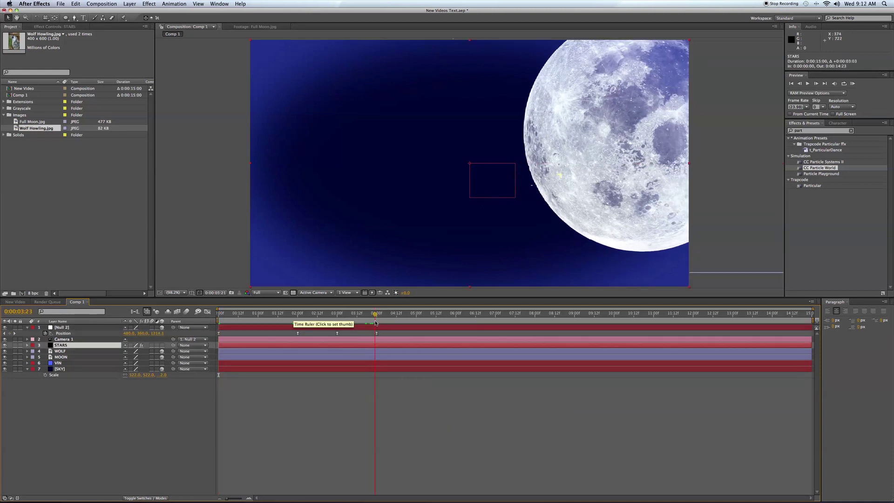
key(Home)
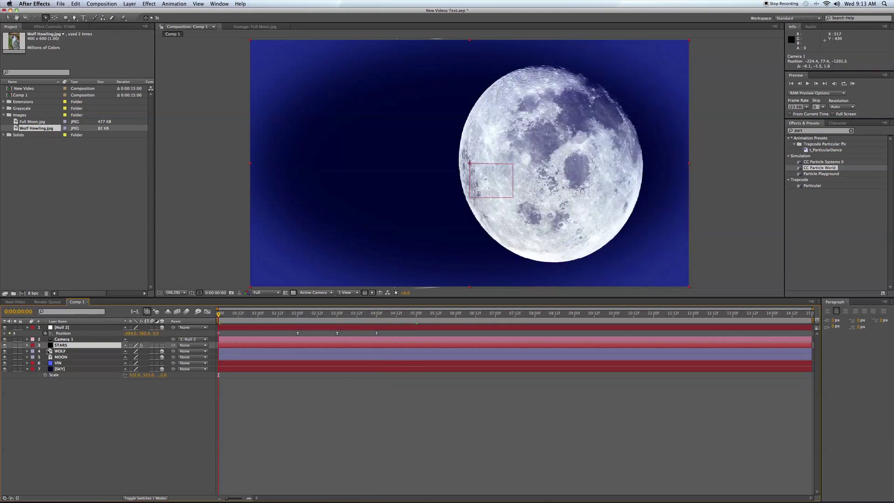
Step: Rotate the MOON layer around its Y axis to an orientation of about 26.8°
click(58, 357)
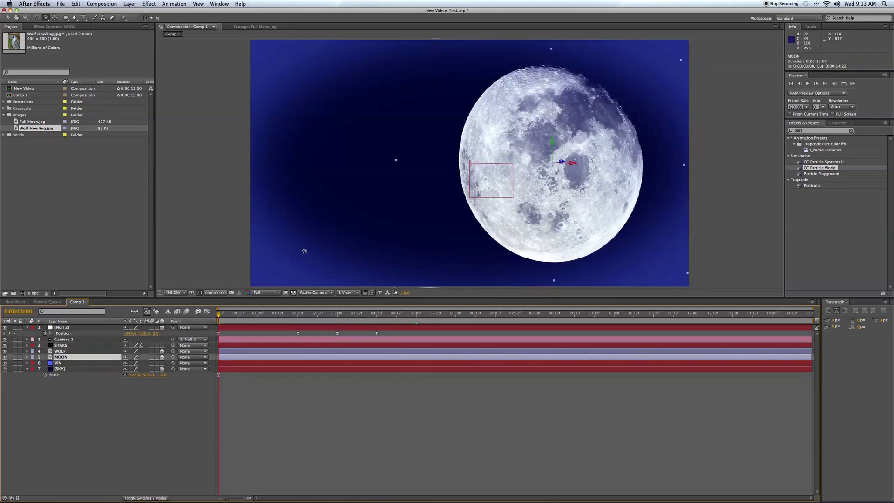
click(36, 18)
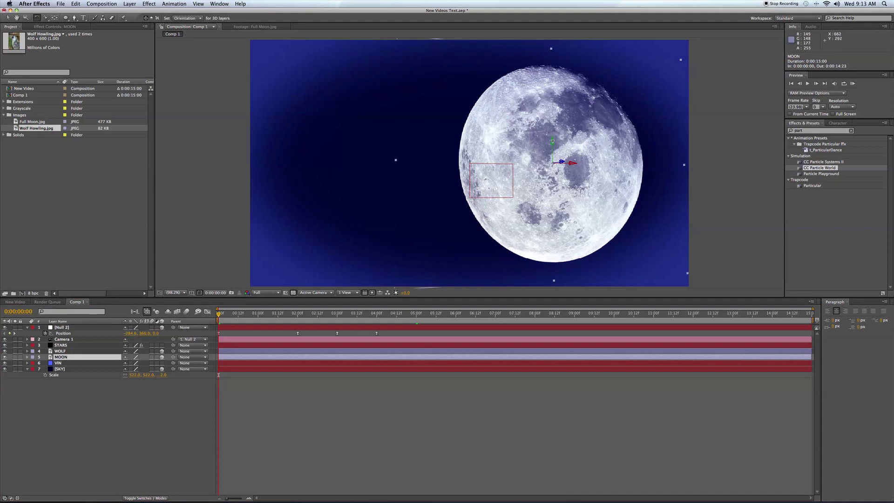
mouse_move(553, 141)
mouse_down()
mouse_move(532, 143)
mouse_move(540, 143)
mouse_up()
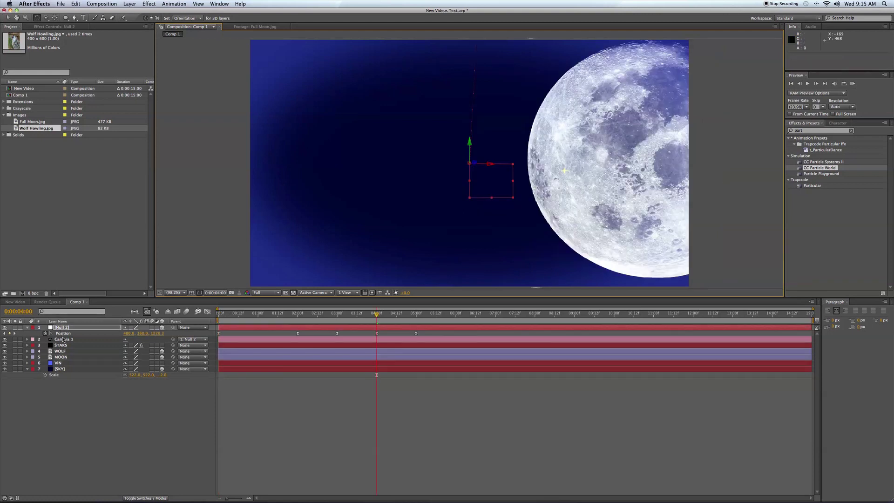
Step: Set Position keyframes on Camera 1 at 0:00:04:00 and 0:00:05:00
click(63, 339)
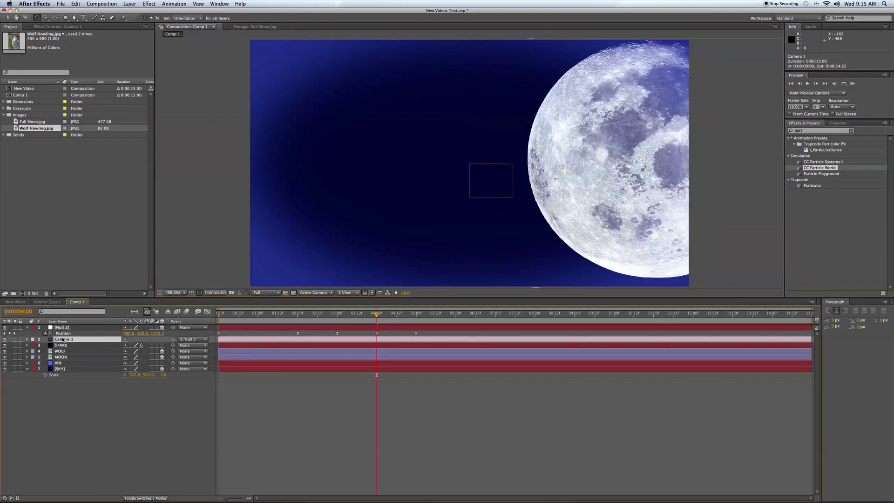
key(p)
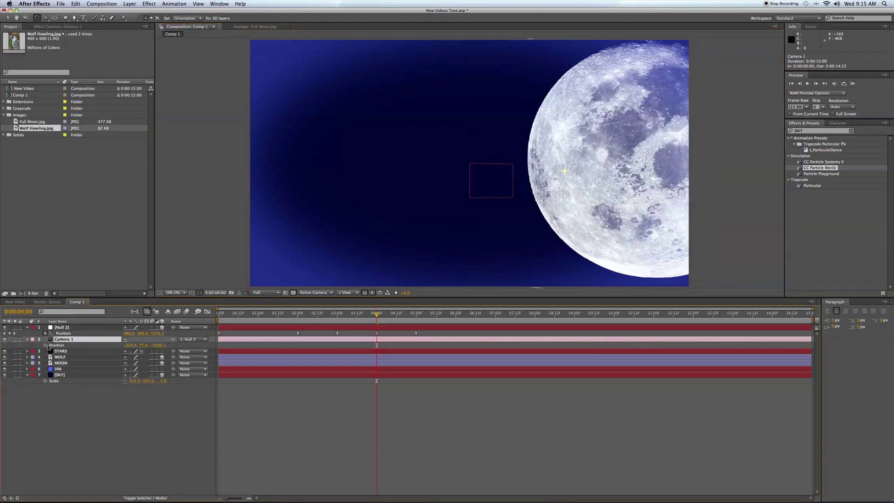
click(45, 345)
key(k)
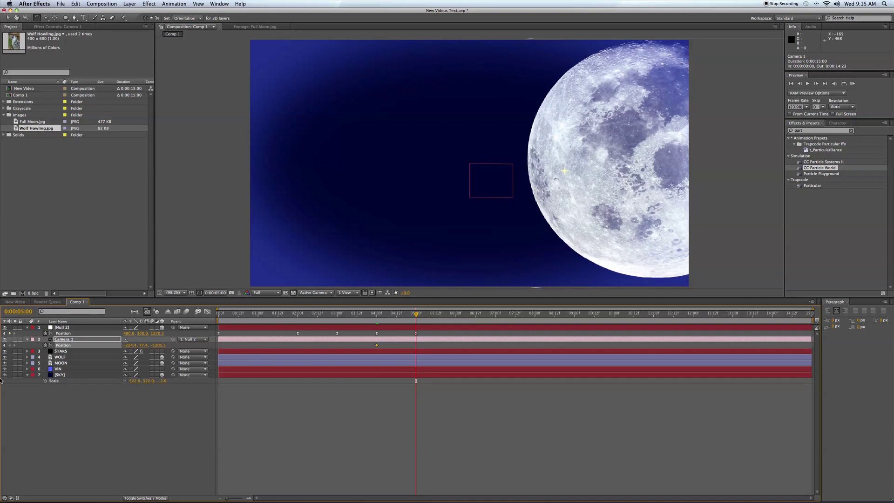
click(10, 345)
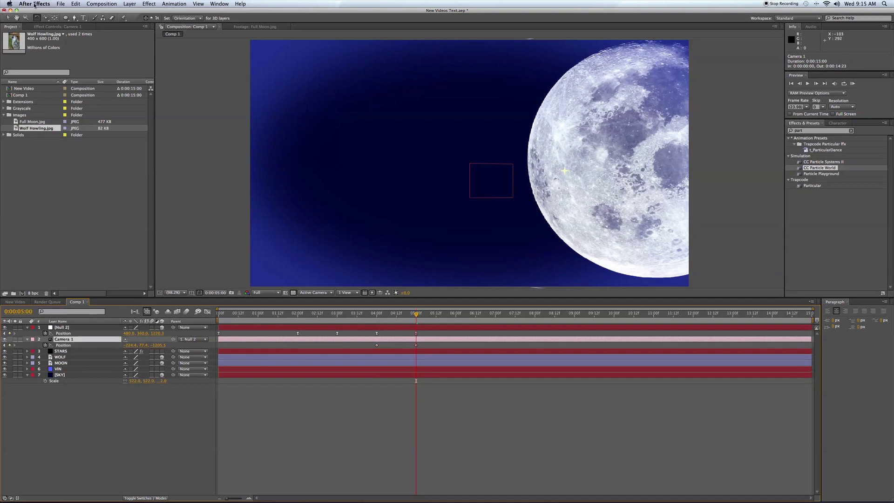
Step: Orbit the camera at 0:00:05:00 to a position of about -442.9, 110.4, -1089.8 and step back through the frames to check the move
click(46, 18)
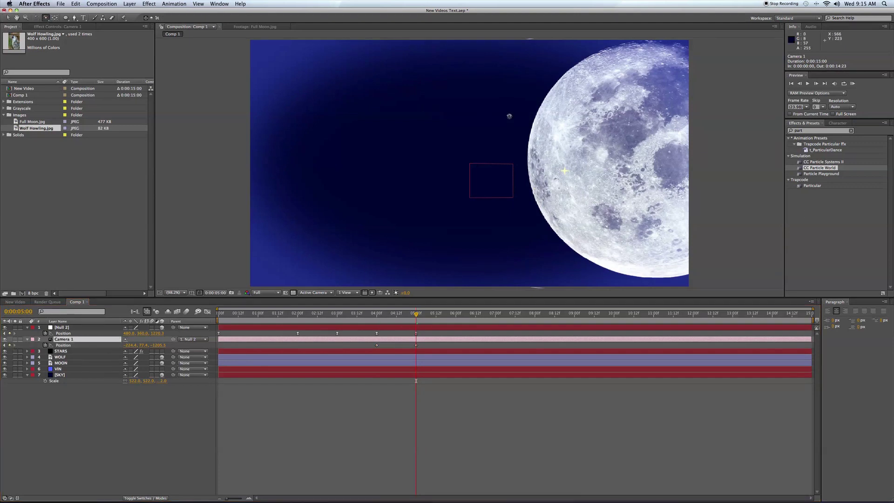
drag(509, 115, 536, 117)
key(Page_Up)
key(Page_Up)
key(Page_Up)
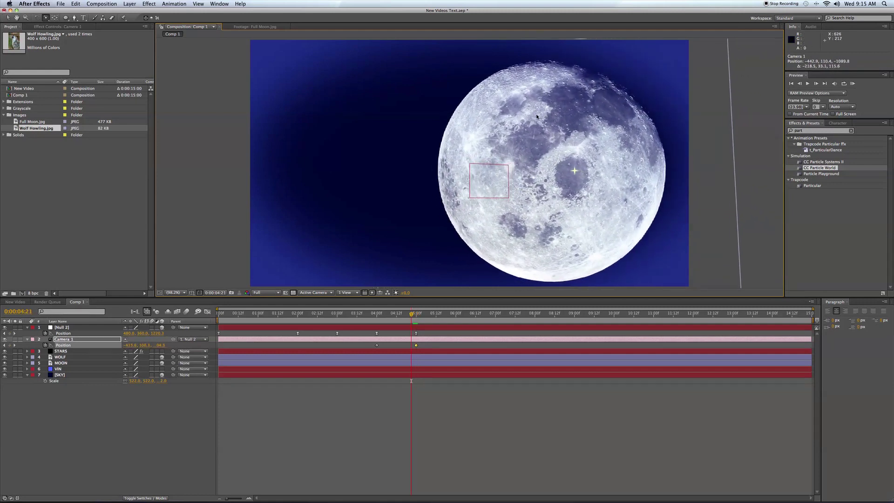
key(Page_Up)
key(Page_Up)
key(Page_Up)
key(Page_Up)
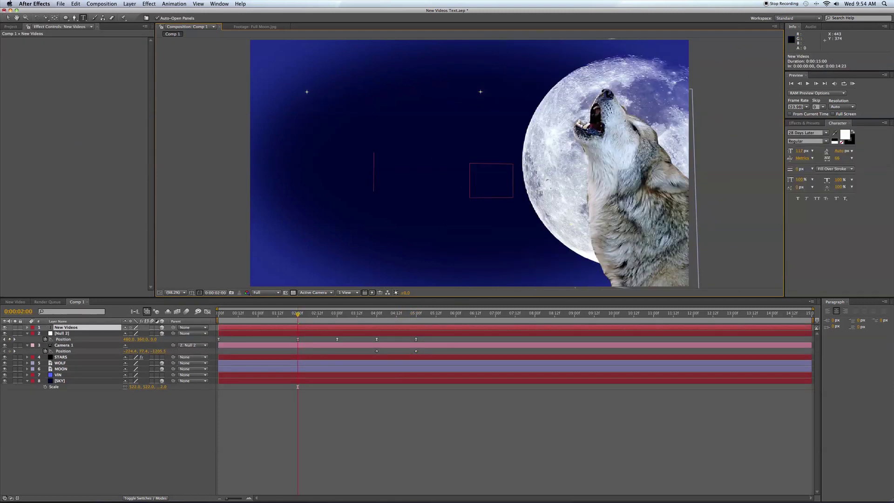
Step: Write the title text "New Videos" in the dark sky beside the howling wolf at 0:00:02:00
text(NEW)
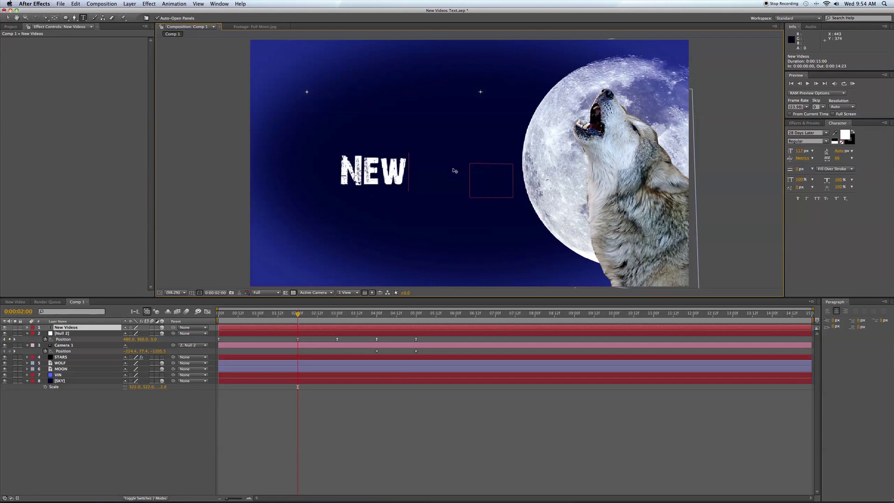
text( V)
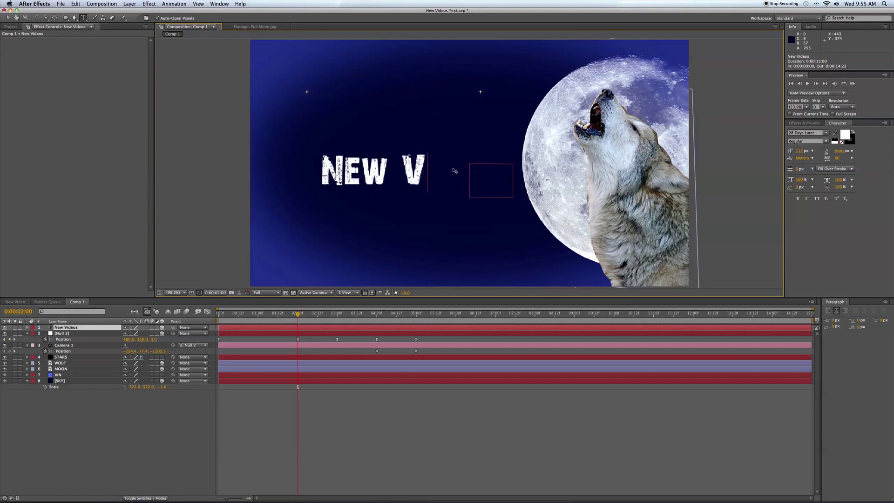
text(Ideos)
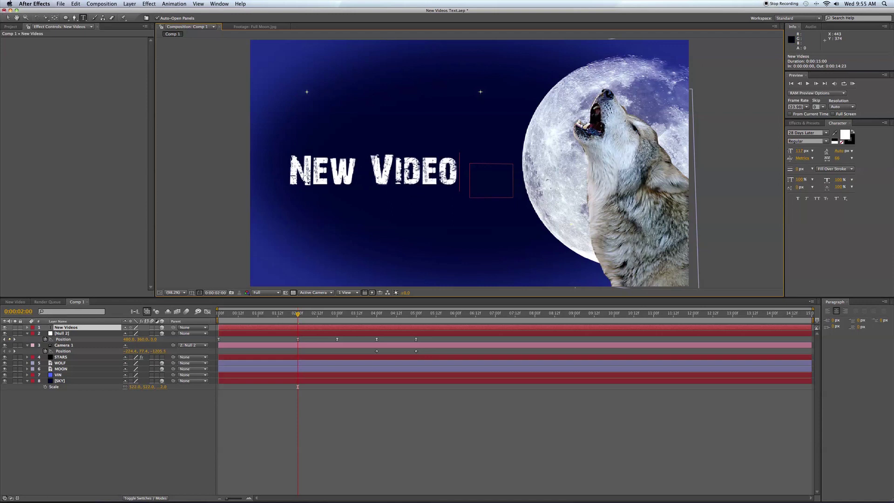
Step: Apply a Drop Shadow effect to the whole New Videos text
key(super+a)
click(152, 4)
mouse_move(200, 155)
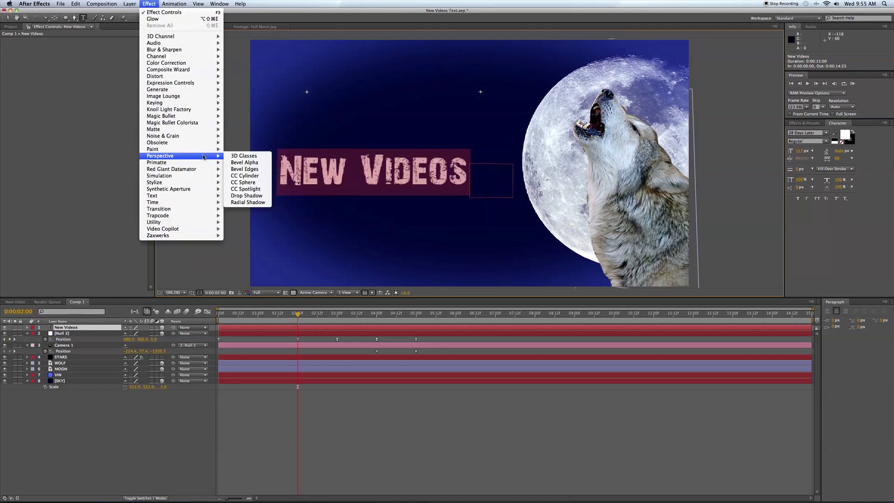
click(244, 195)
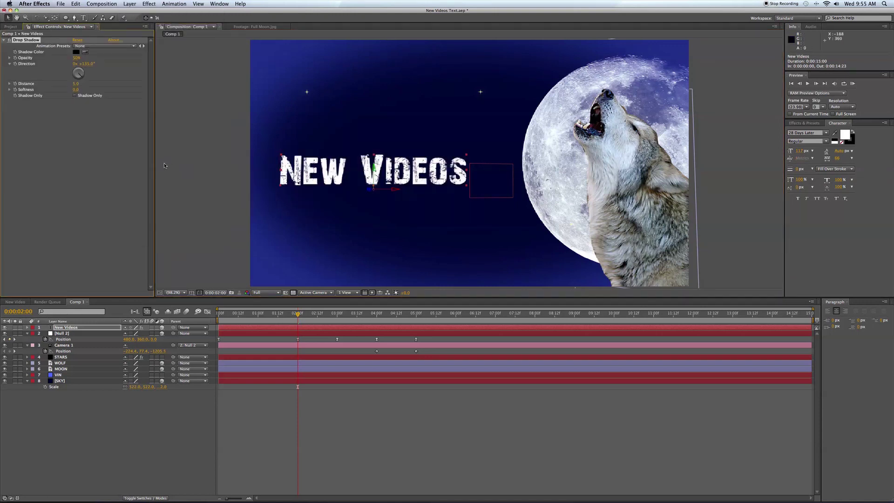
Step: Set the text's Drop Shadow to about 190 softness, 18 distance and 89% opacity, and duplicate the New Videos layer
click(9, 83)
click(9, 99)
drag(29, 107, 107, 111)
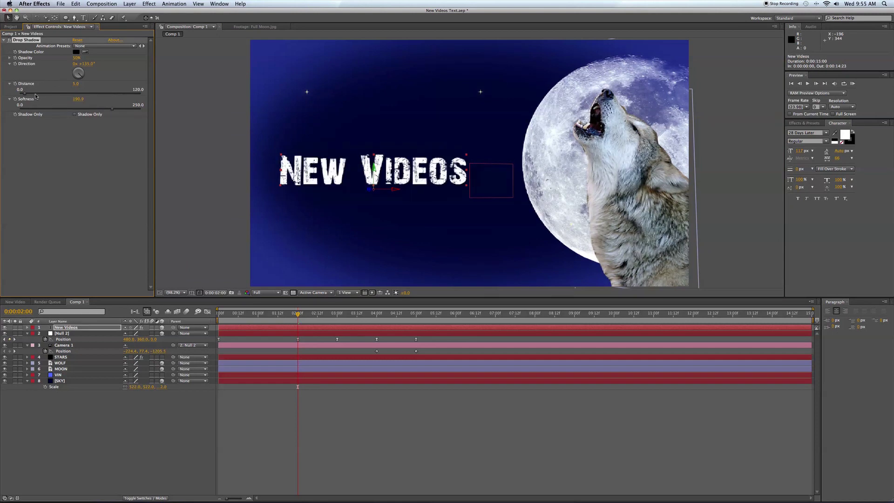
drag(35, 95, 51, 95)
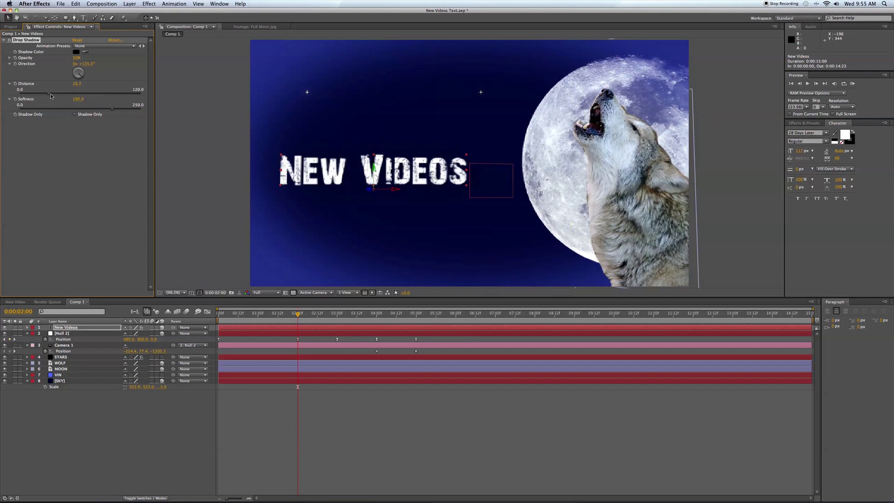
click(9, 58)
drag(67, 69, 121, 70)
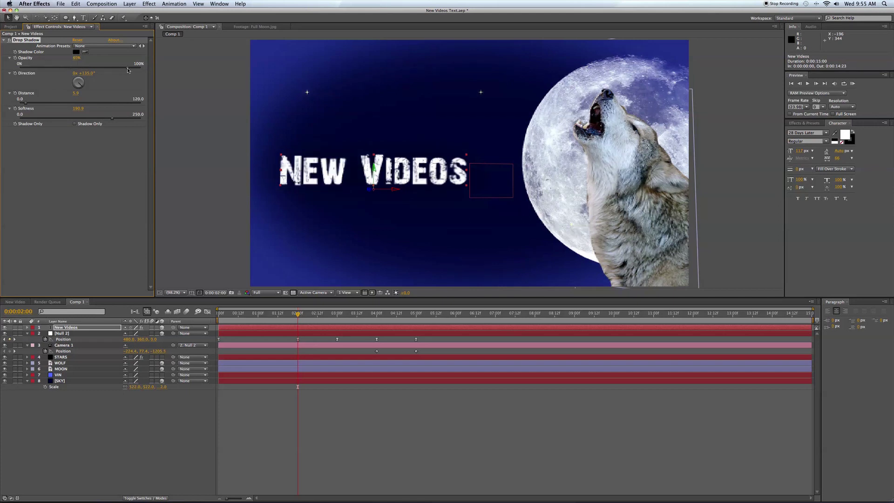
key(ctrl+d)
Step: Add a new text layer reading "Every Week" across the moon's edge at 0:00:05:00
click(337, 316)
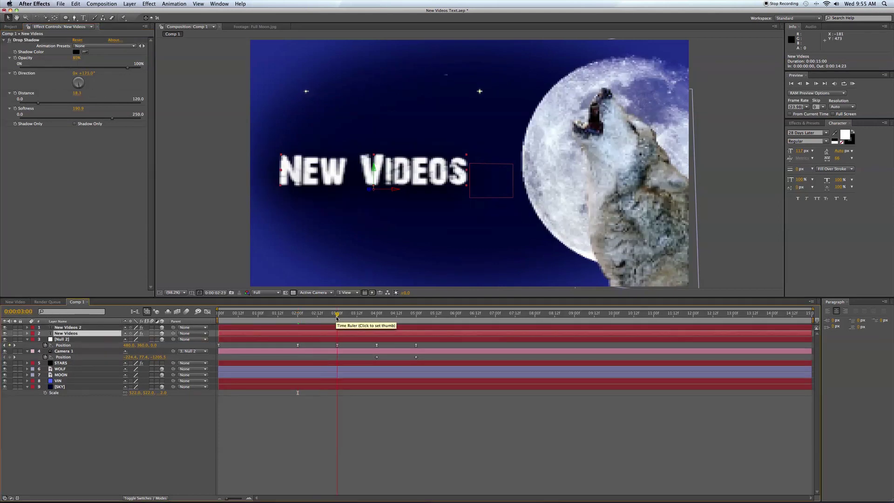
drag(356, 320, 409, 320)
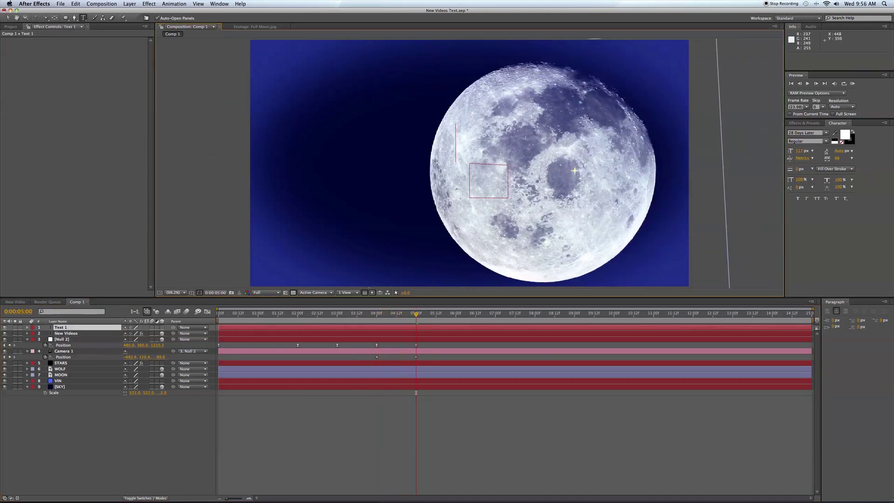
text(Every)
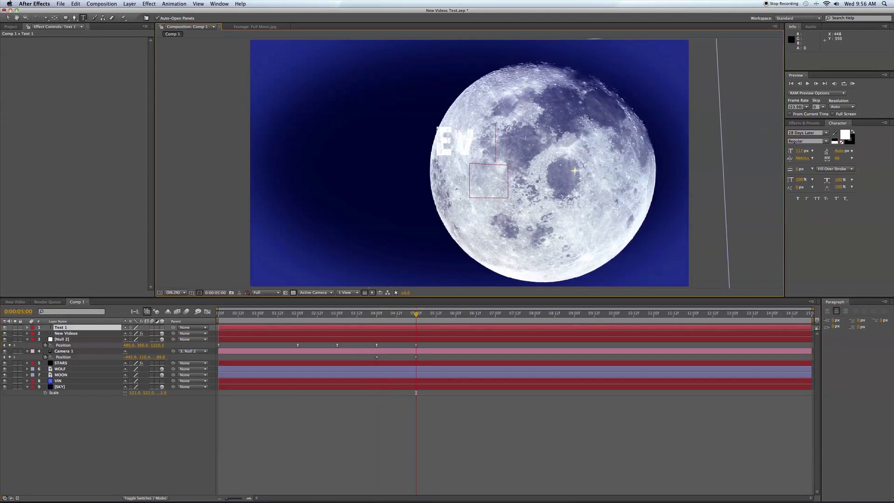
text( Week)
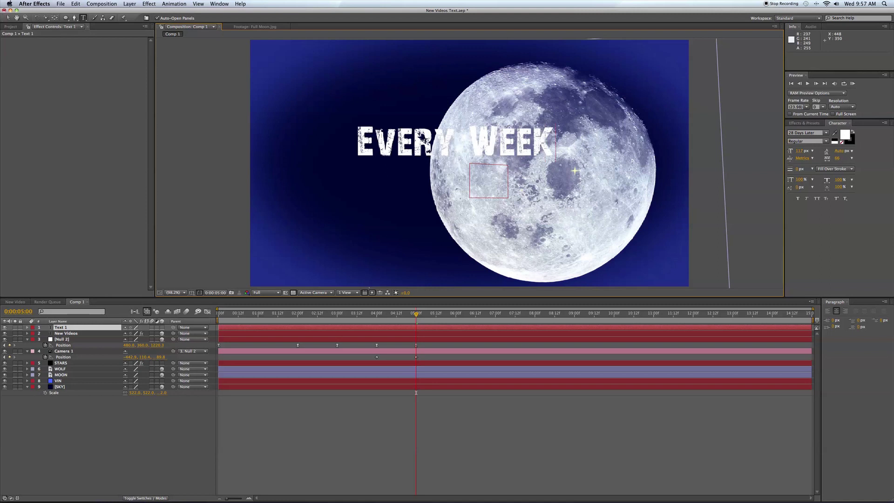
click(7, 18)
Step: Copy the Drop Shadow effect from the New Videos layer and paste it onto the Every Week layer
click(71, 334)
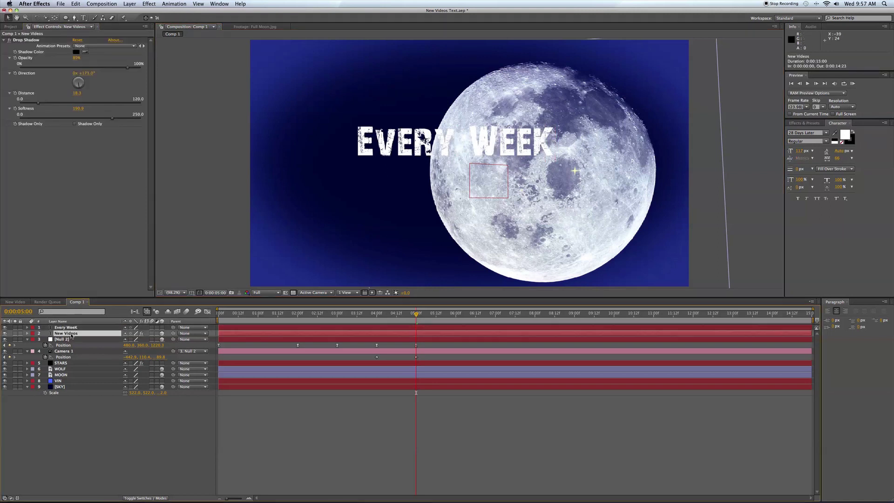
click(26, 40)
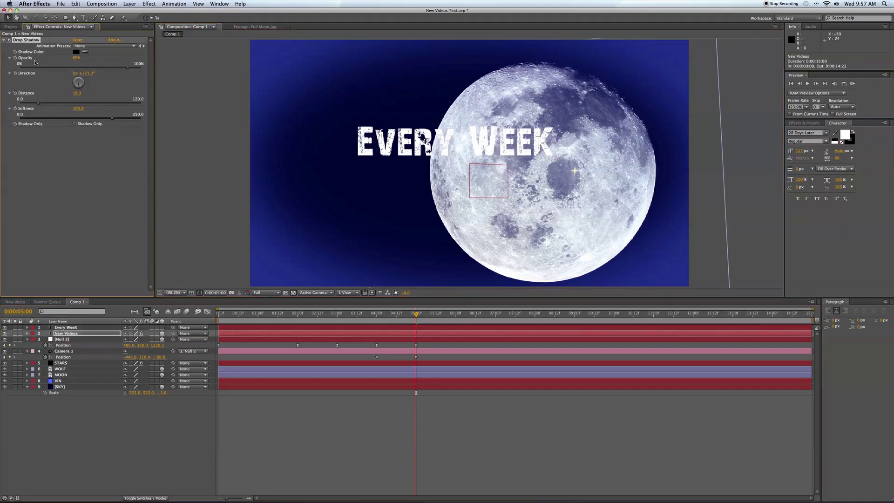
click(74, 4)
click(84, 44)
click(67, 327)
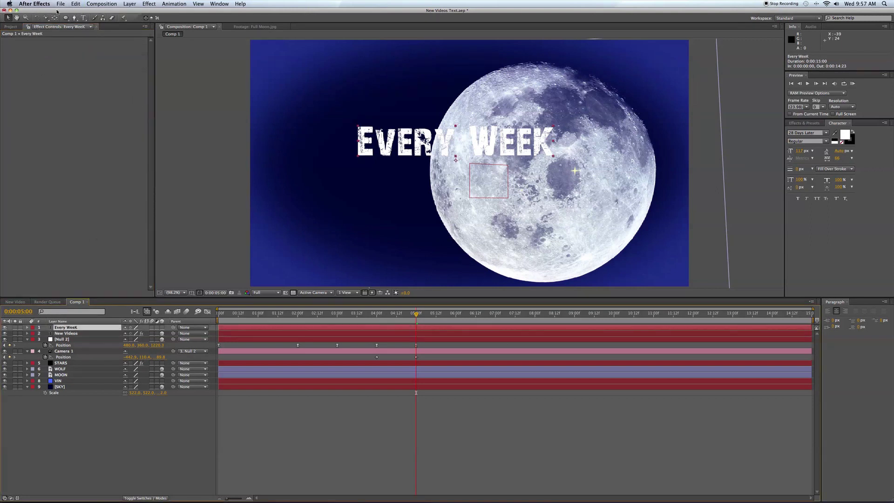
click(76, 4)
click(105, 56)
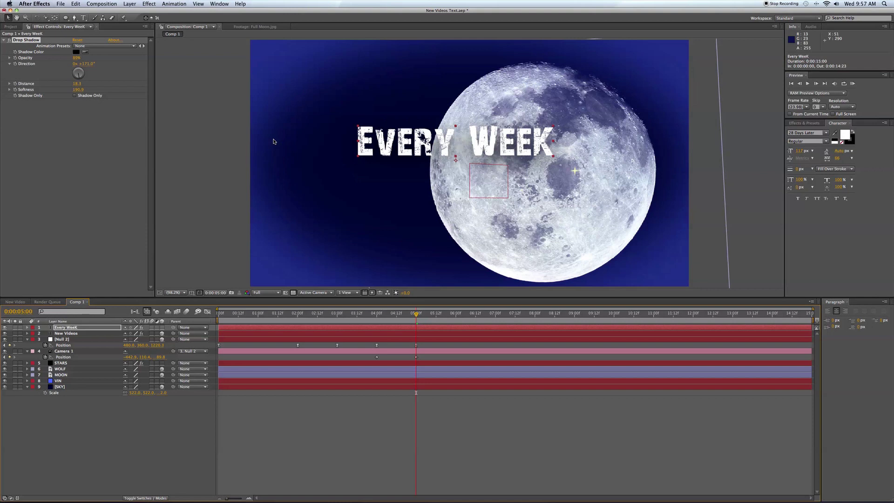
Step: Turn the Every Week text layer into a 3D layer
click(162, 328)
key(comma)
key(comma)
key(comma)
key(comma)
key(comma)
key(comma)
key(comma)
key(comma)
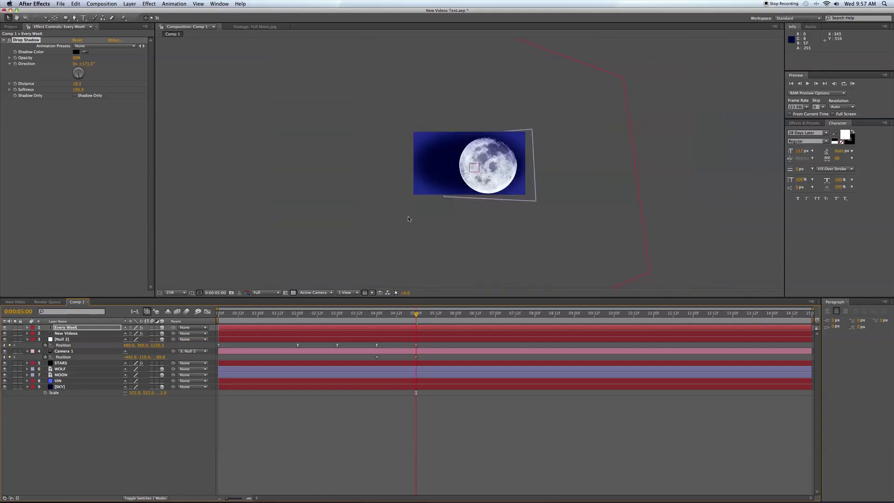
Step: Reposition the 3D Every Week text in depth and place it across the moon, at about 961, 353, 1659
key(period)
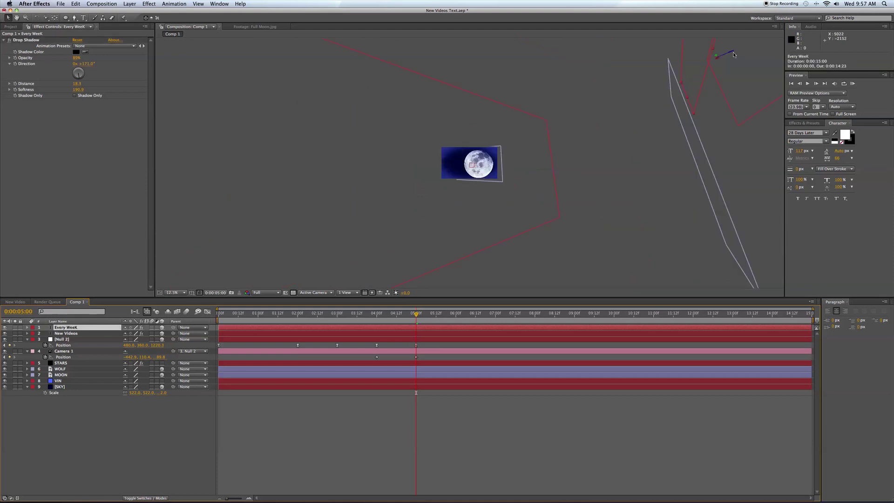
drag(732, 53, 590, 99)
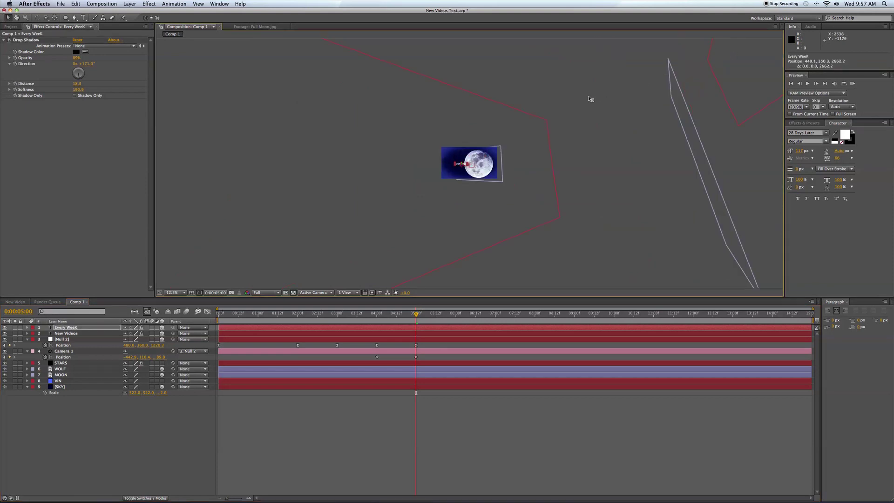
click(172, 292)
click(184, 303)
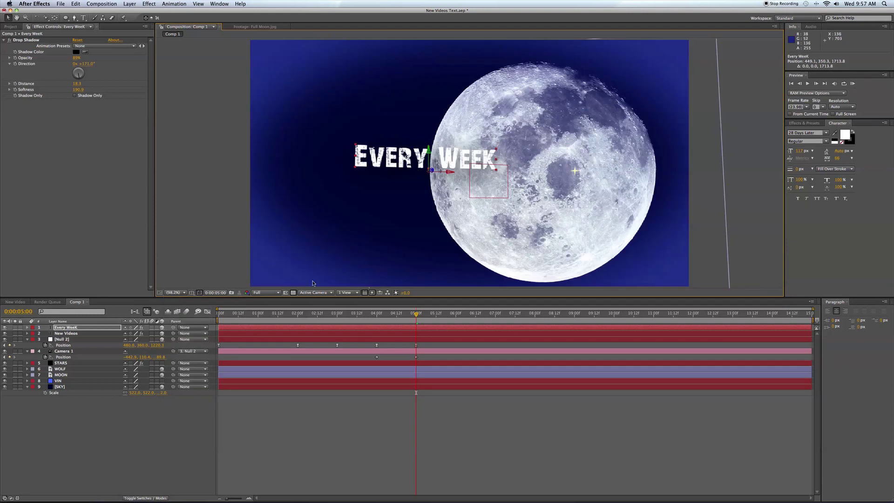
drag(457, 174, 643, 176)
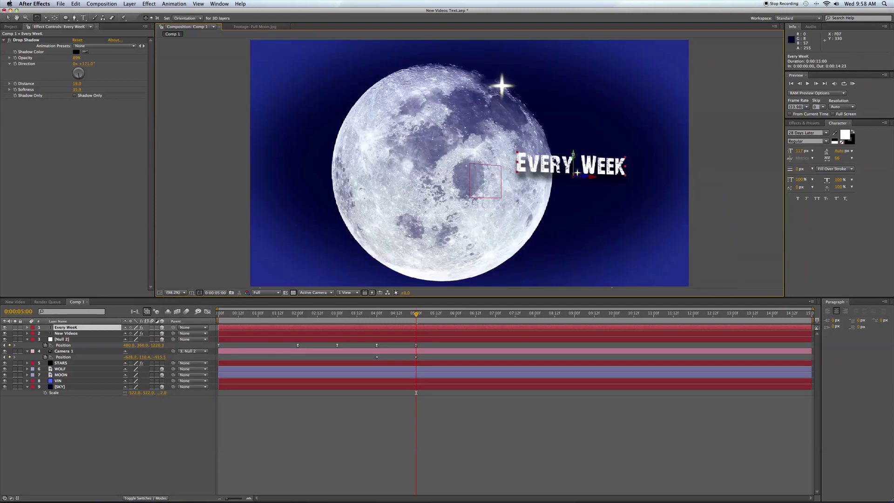
Step: Orbit the camera at 0:00:05:00 and move the Every Week text off the moon into the dark sky beside it
drag(573, 154, 492, 178)
key(v)
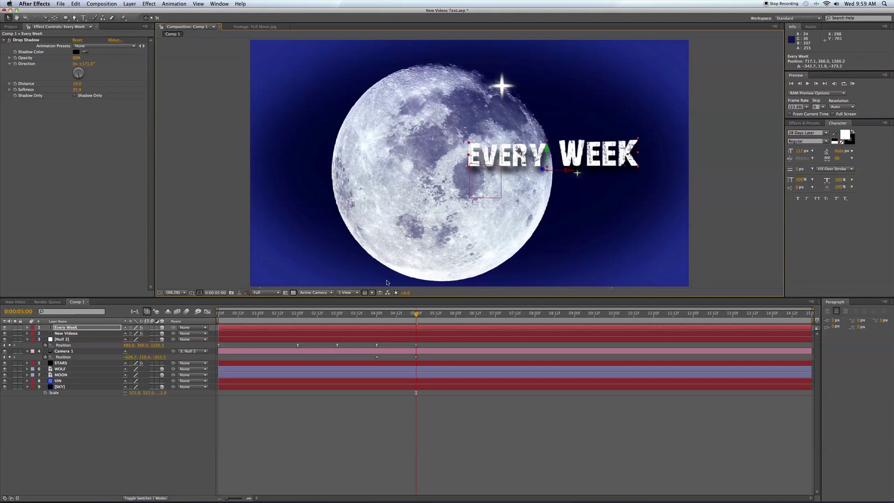
mouse_move(408, 317)
mouse_down()
mouse_move(344, 316)
mouse_move(415, 318)
mouse_up()
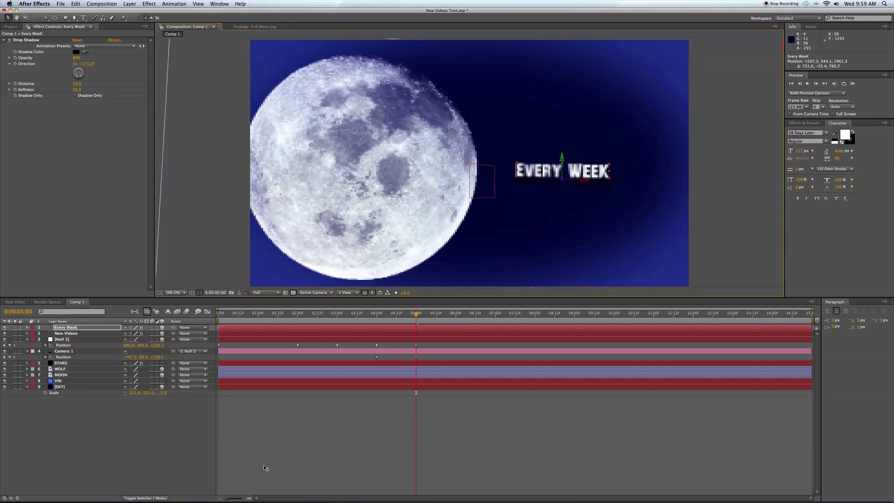
Step: Scale the Every Week text up to about 430% and move it farther back so it fills the sky beside the moon
key(s)
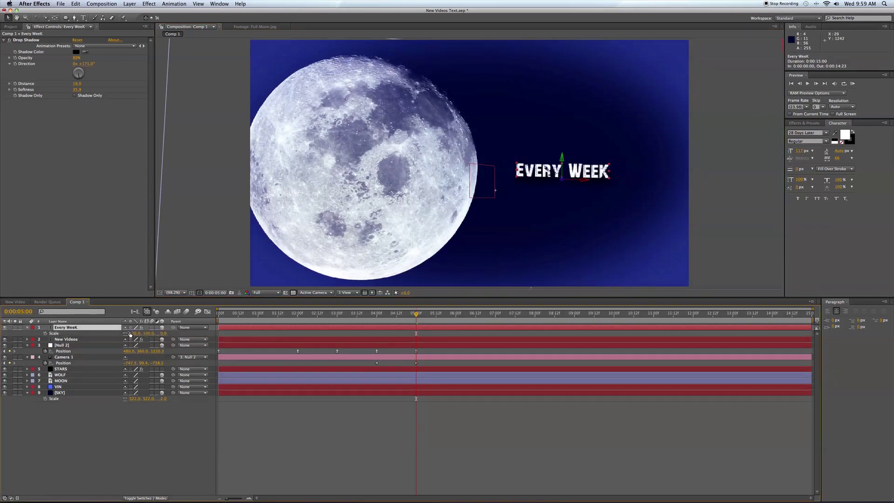
drag(129, 334, 140, 333)
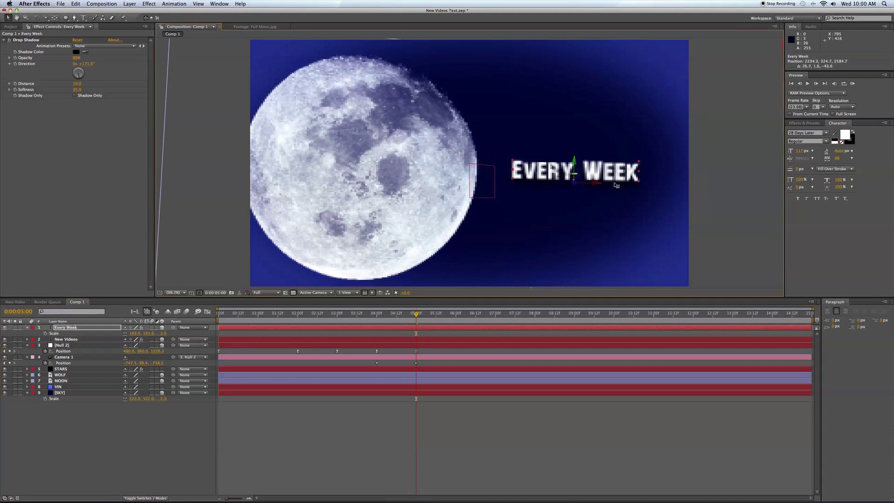
drag(572, 170, 577, 171)
drag(130, 333, 140, 333)
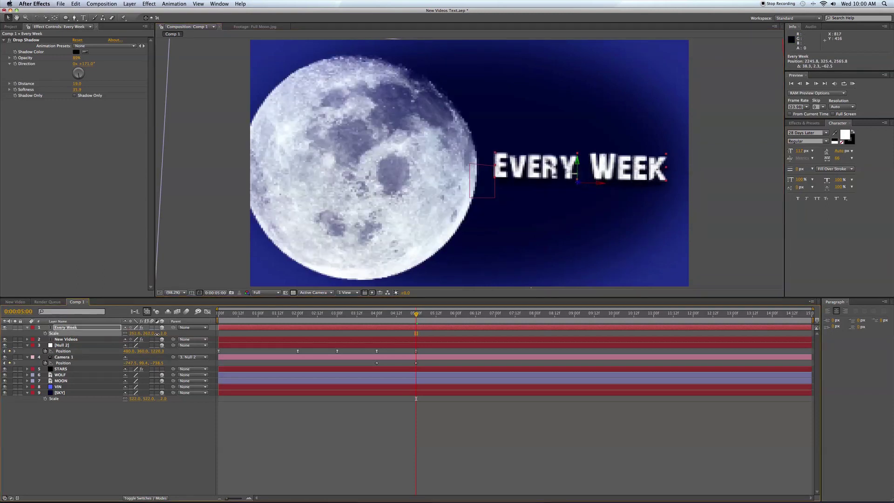
drag(157, 334, 200, 337)
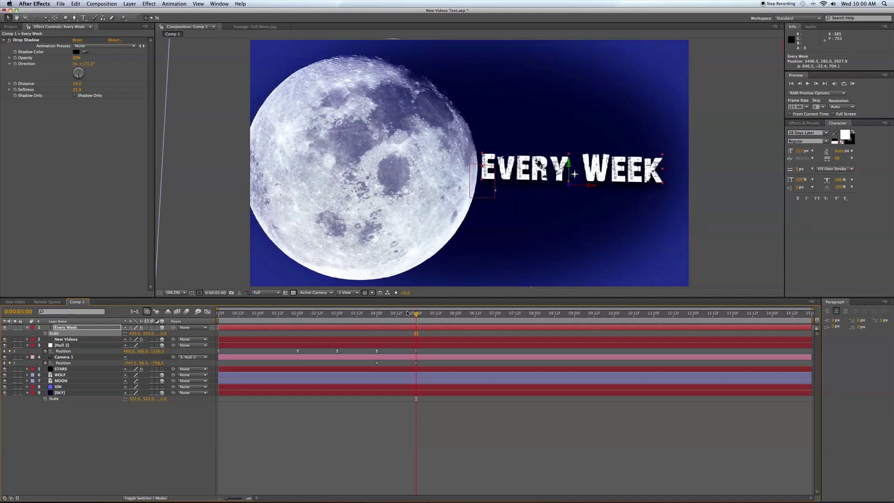
Step: Raise Null 2 at 0:00:06:01 to a Y position of about -1785 and scale the SKY layer to about 878%
drag(400, 316, 450, 327)
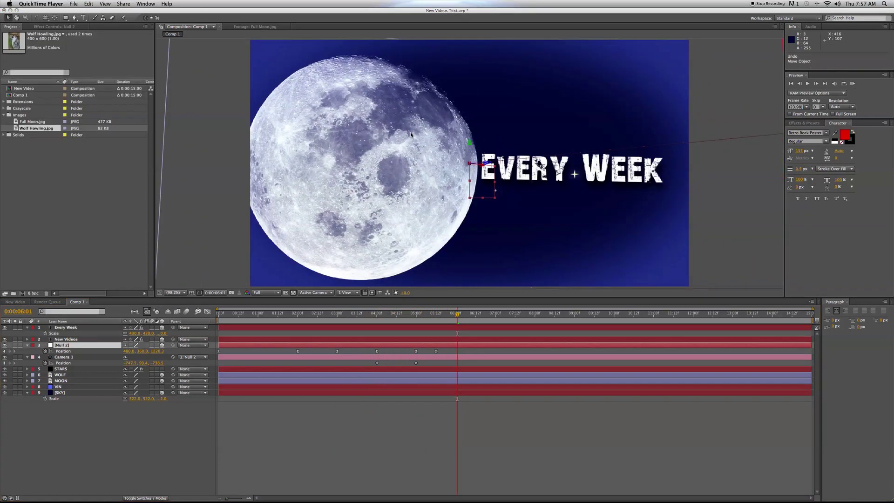
drag(428, 132, 465, 2)
drag(456, 180, 462, 41)
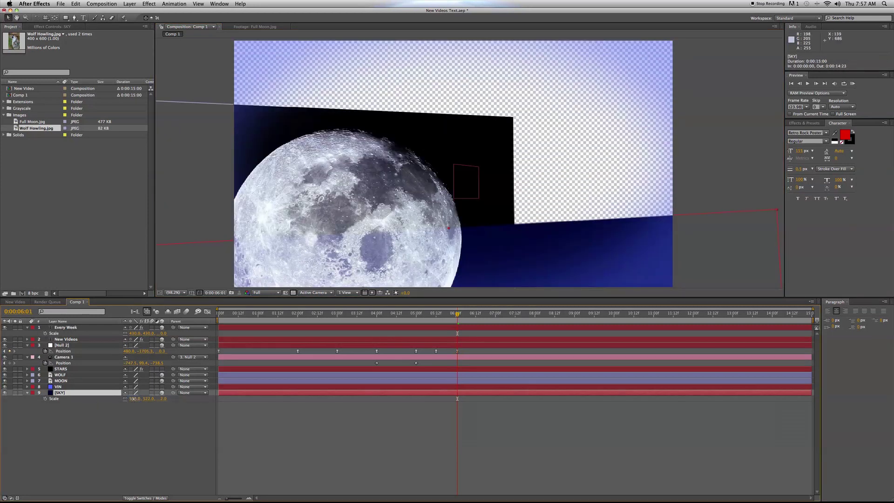
drag(133, 399, 243, 401)
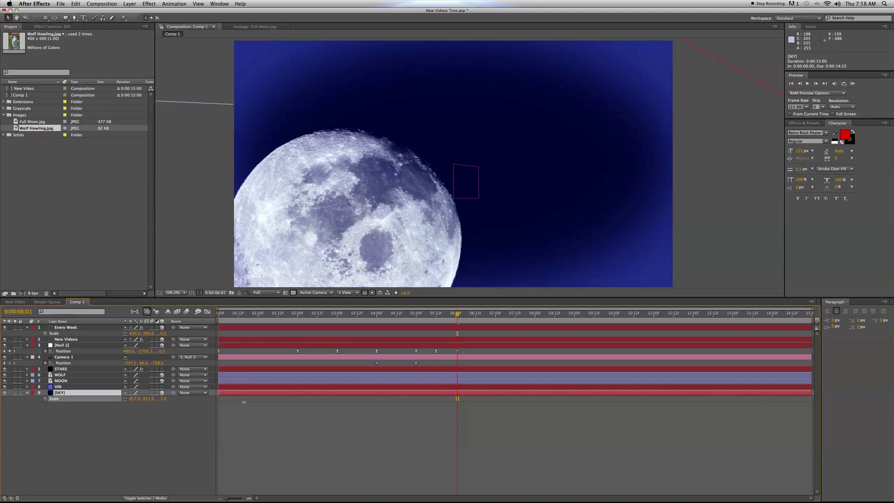
Step: Keyframe Camera 1's position at 0:00:05:12 and orbit the camera around the moon at 0:00:06:01
click(9, 363)
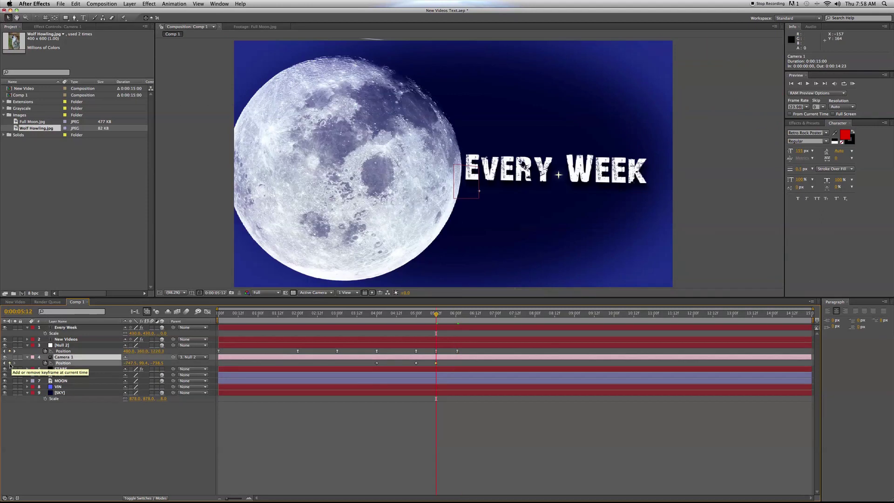
click(456, 317)
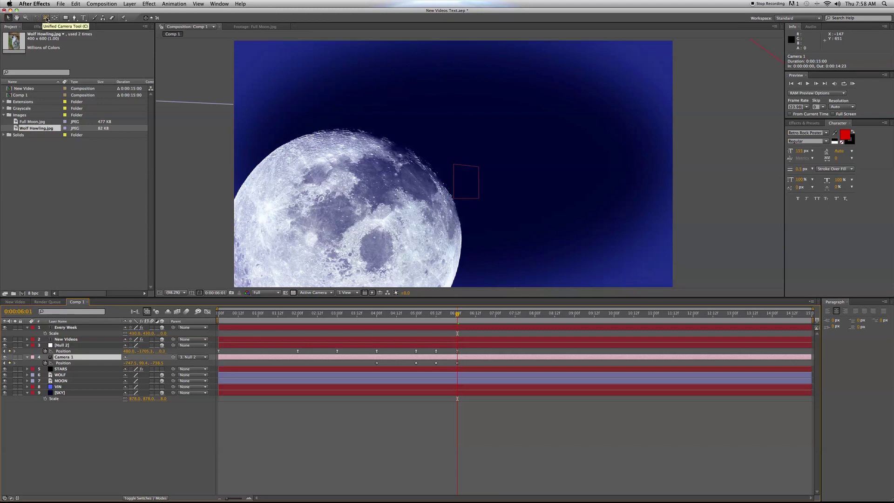
drag(46, 17, 64, 25)
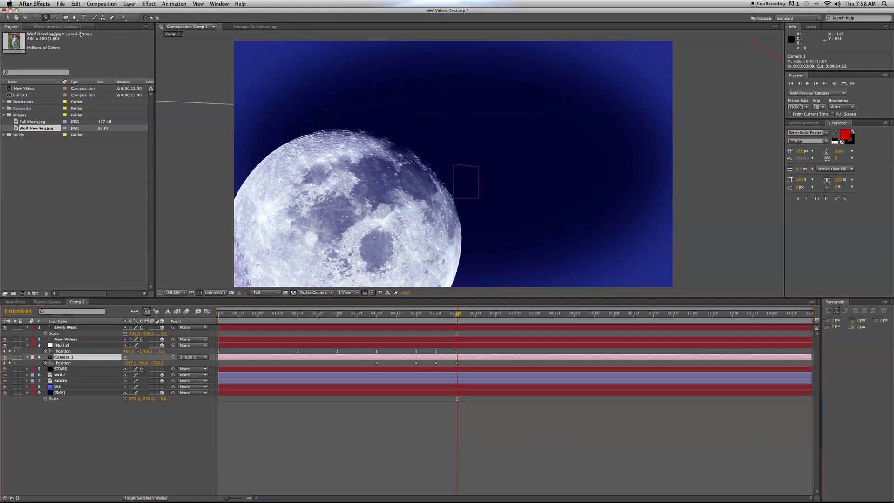
drag(381, 163, 325, 163)
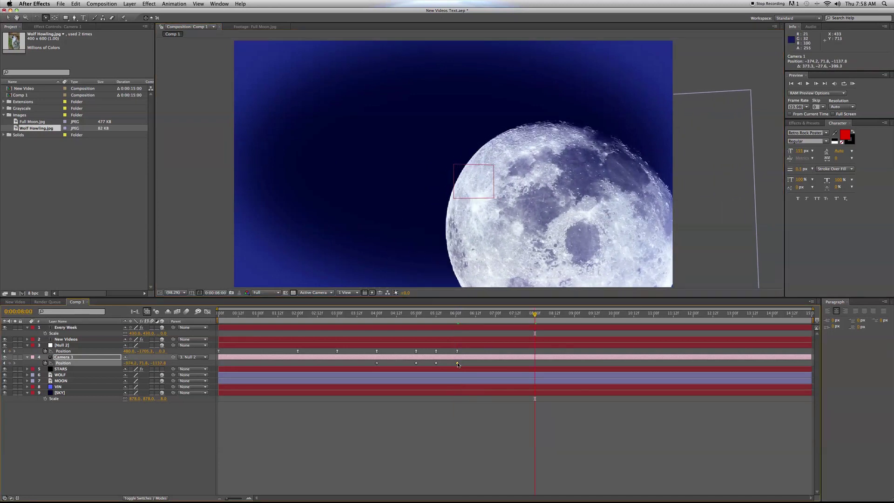
Step: Move the camera's last position keyframe to about 0:00:08:00 and orbit the camera farther around the moon there
drag(457, 363, 535, 364)
drag(372, 167, 347, 167)
drag(535, 313, 458, 314)
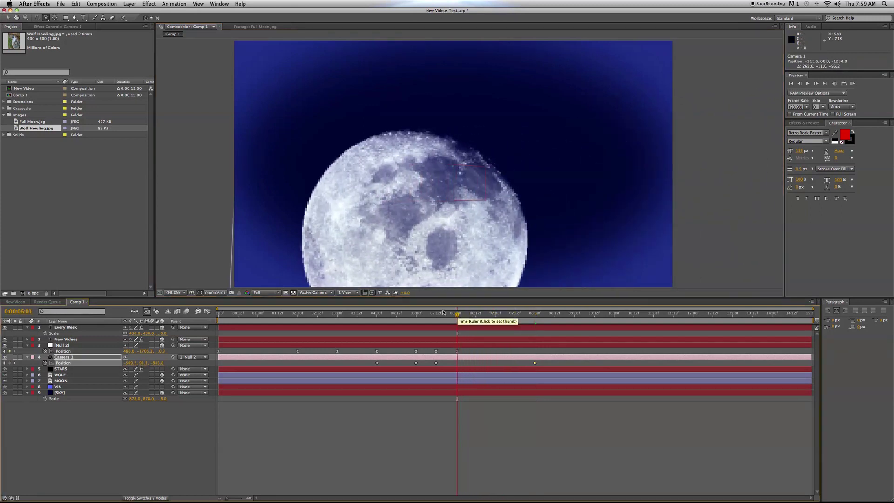
Step: Duplicate the Every Week layer, trimming the copy to start at 0:00:05:12 and the original to start at 0:00:04:00
click(69, 327)
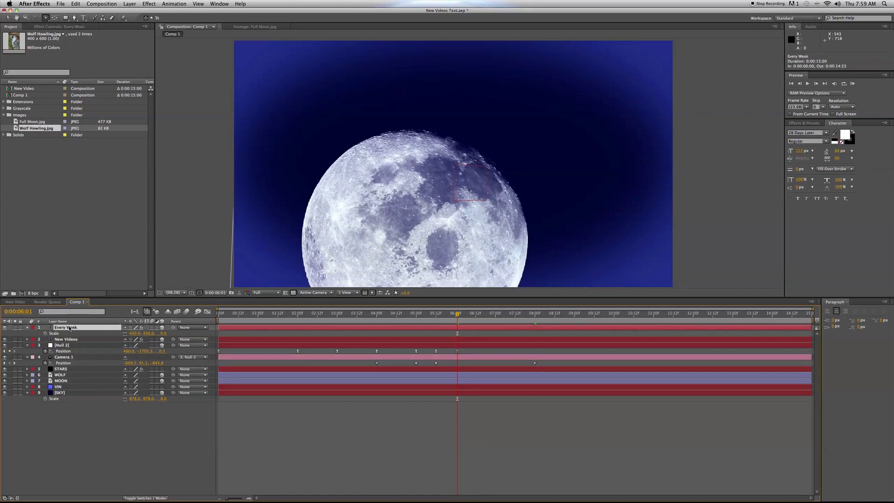
key(super+d)
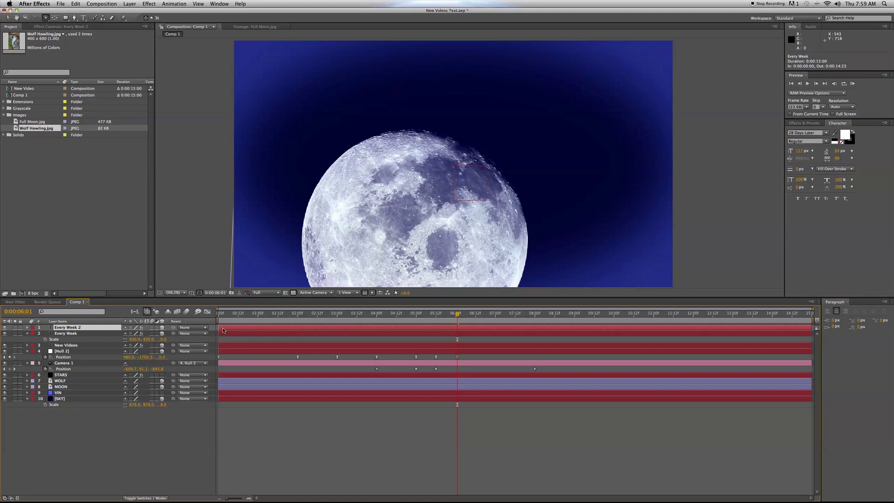
drag(218, 328, 435, 331)
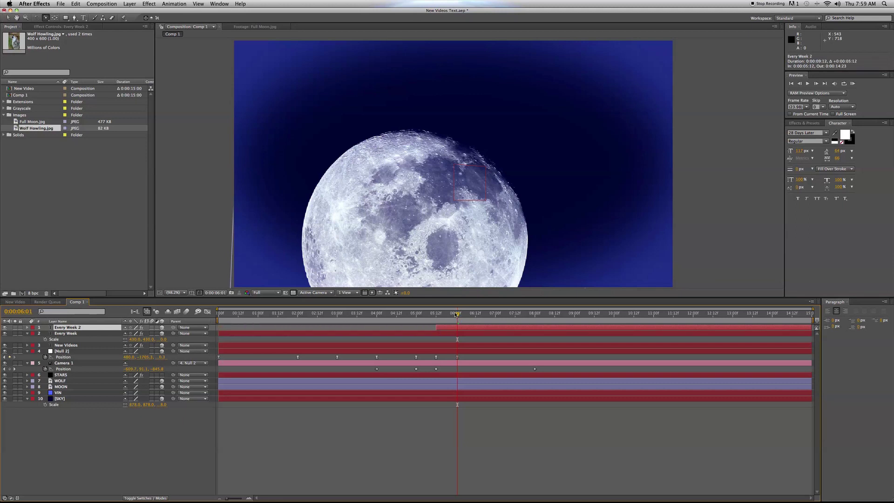
drag(219, 332, 373, 333)
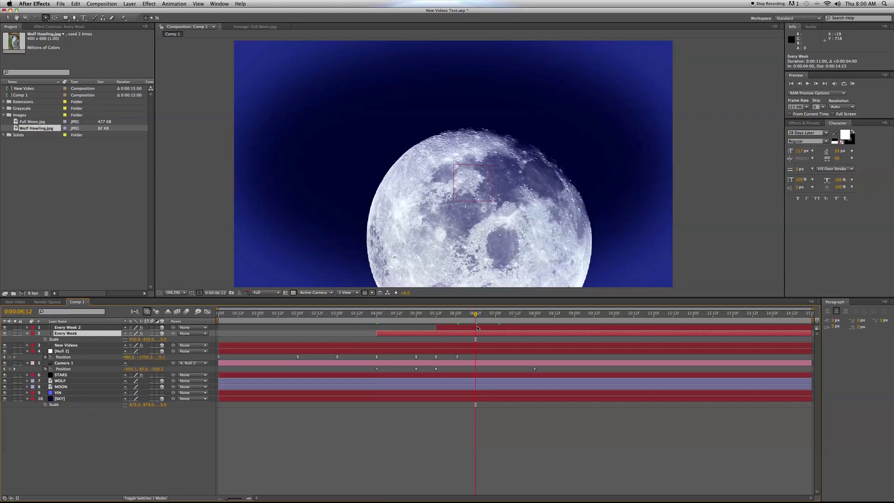
Step: Move the Every Week 2 text over the moon's upper edge at 0:00:06:12, to about 1860, -2214, 6553
click(477, 328)
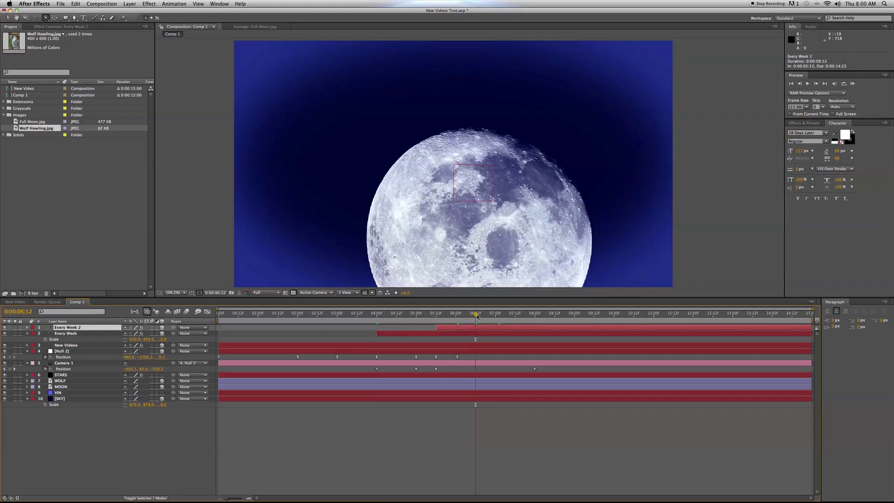
scroll(448, 217, down, 1)
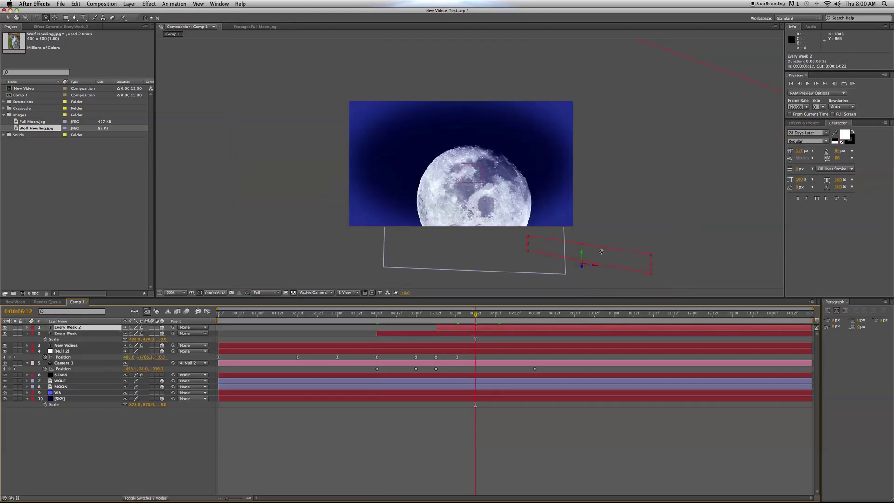
click(9, 18)
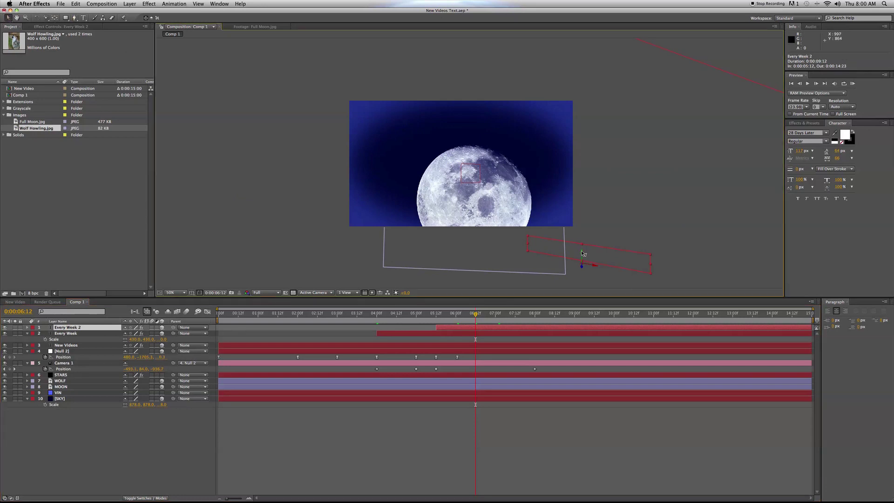
drag(583, 253, 601, 132)
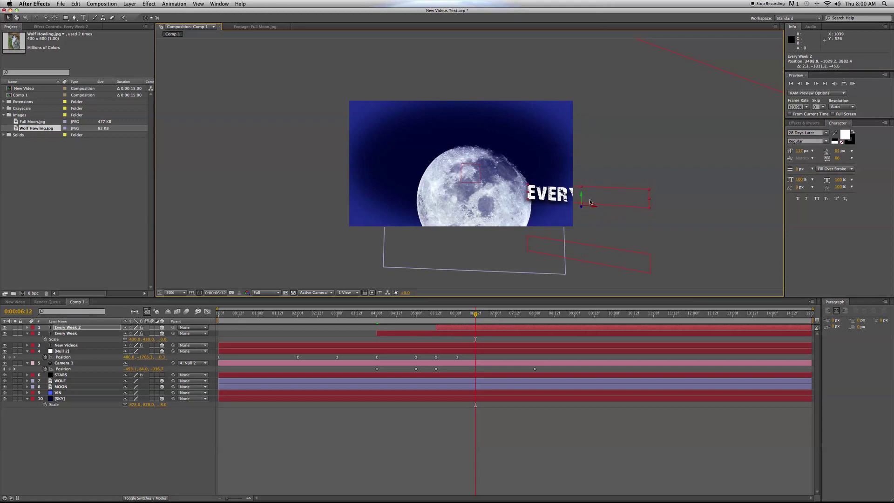
drag(584, 196, 2, 116)
drag(469, 160, 322, 149)
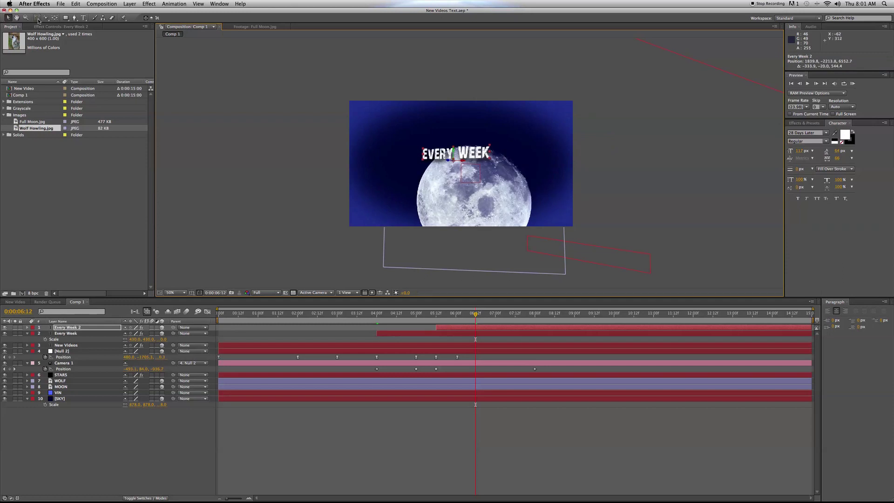
Step: Rotate the Every Week 2 text to face the camera, with an orientation of about 5.6°, 16.9°, 358.1°
click(37, 18)
click(453, 166)
drag(455, 148, 463, 149)
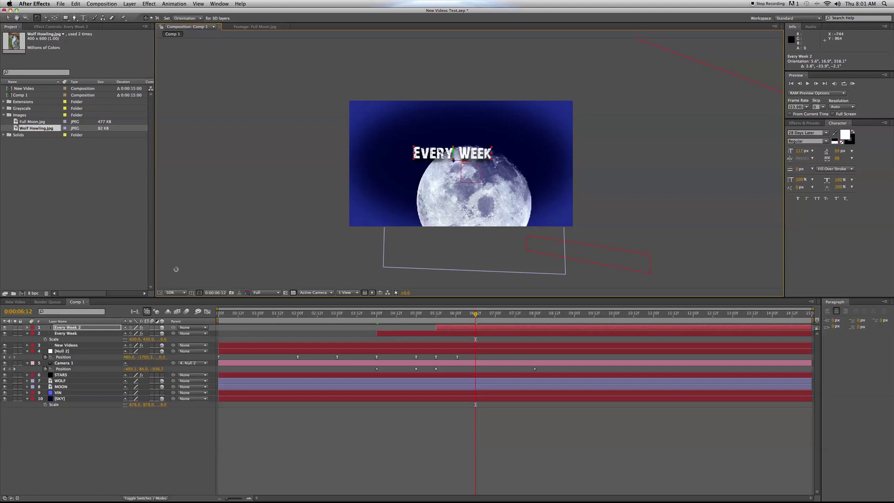
Step: Replace the Every Week 2 layer's text with "From Station Tutorials"
click(185, 292)
click(187, 300)
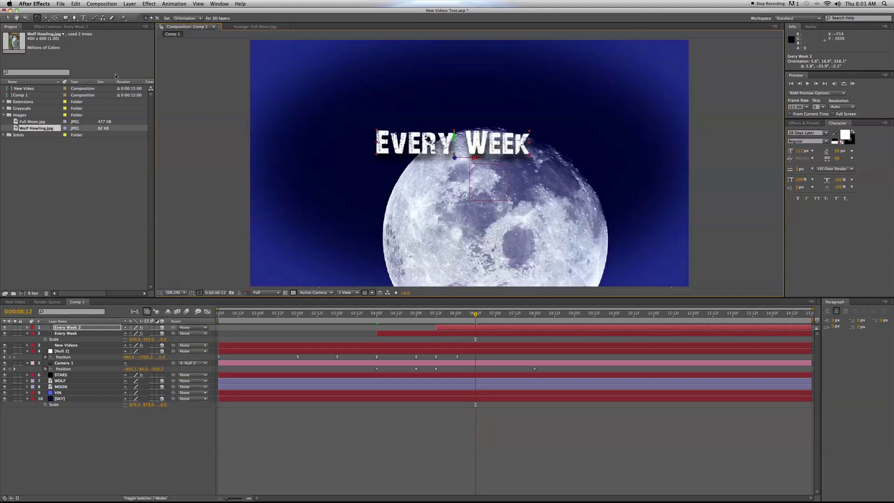
click(84, 18)
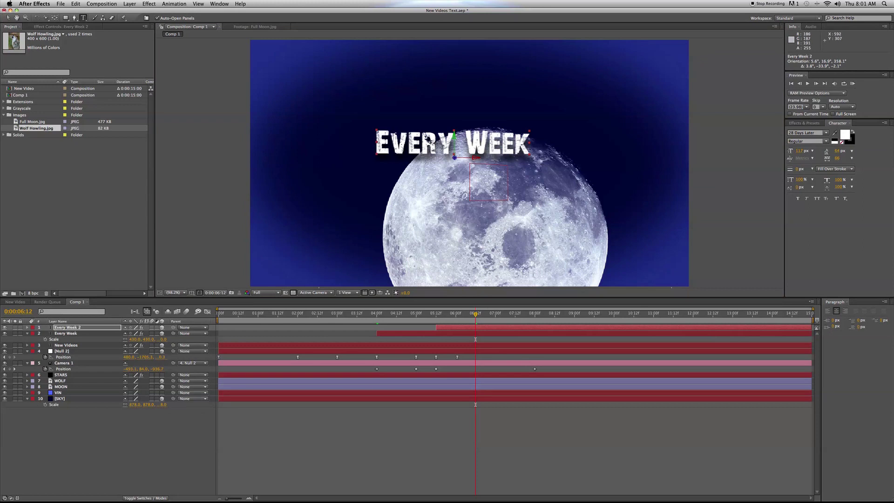
click(514, 140)
key(ctrl+a)
key(BackSpace)
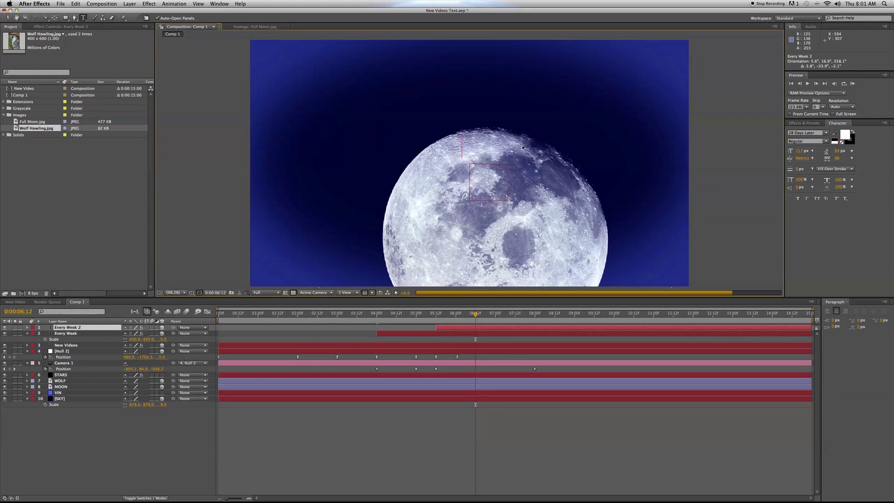
text(From Kass)
key(BackSpace)
key(BackSpace)
key(BackSpace)
key(BackSpace)
key(BackSpace)
key(BackSpace)
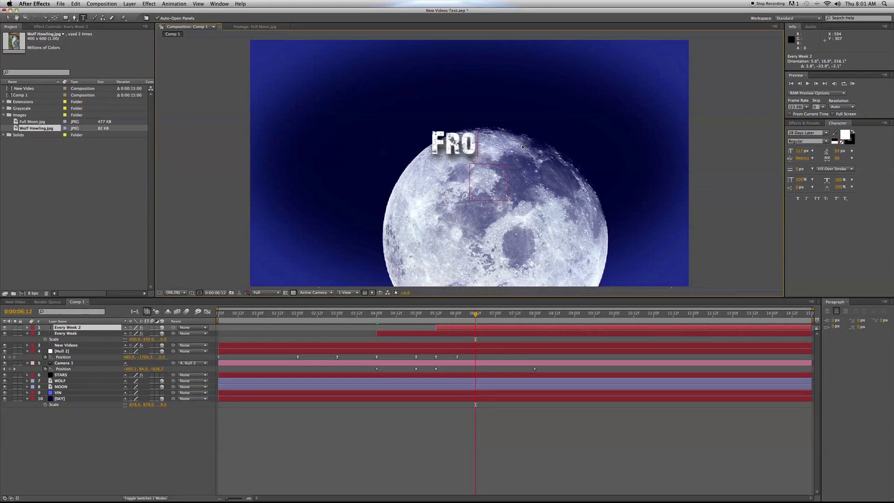
text(m Kass)
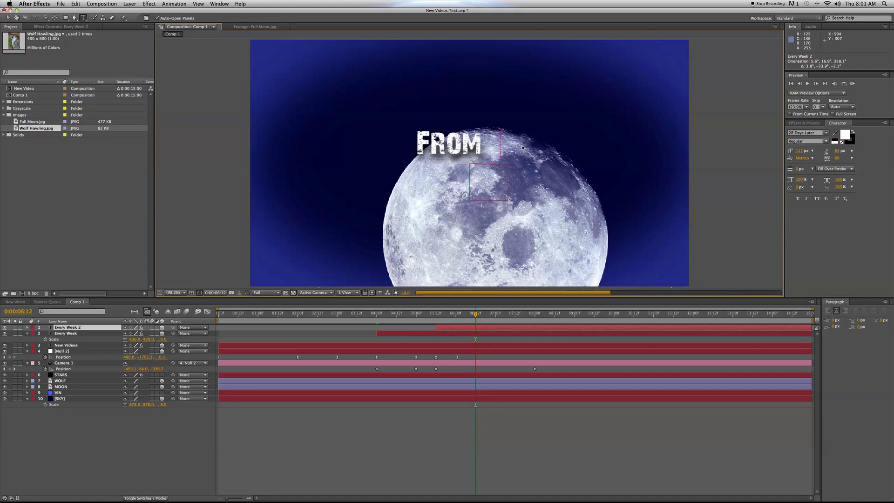
text(m G)
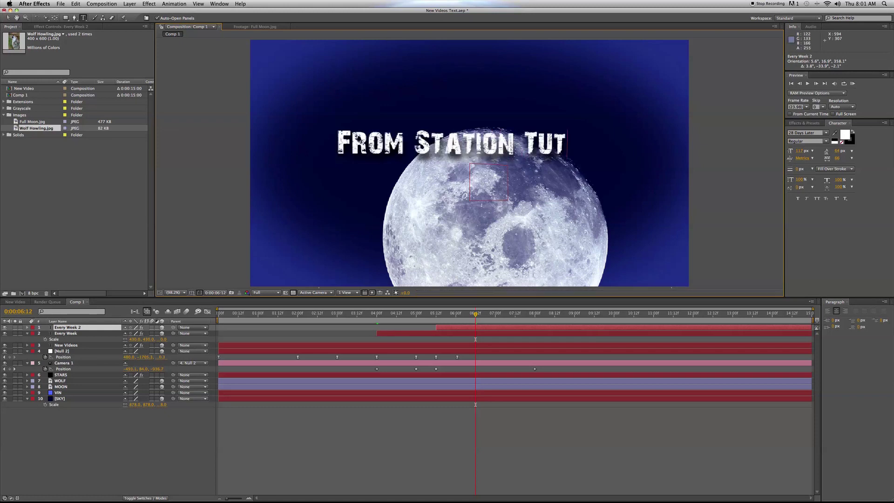
text(o)
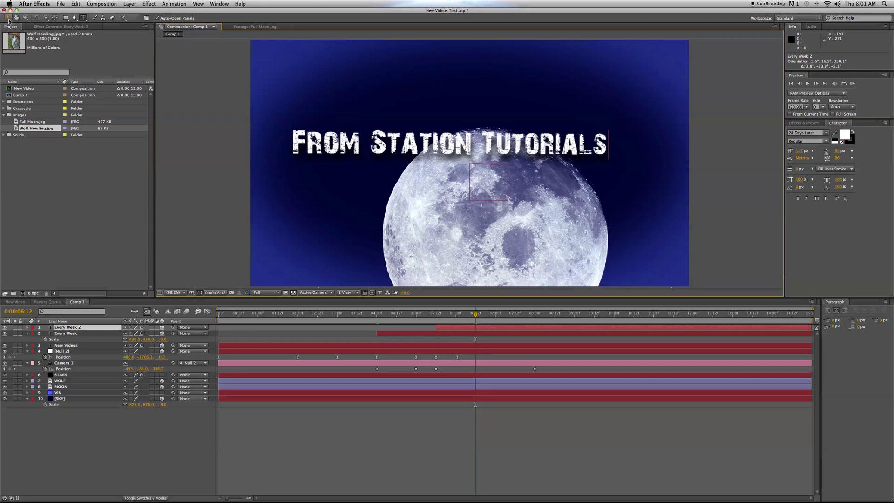
Step: Move the From Station Tutorials text sideways to centre it over the moon, to about 1976, -2215, 6497
click(8, 20)
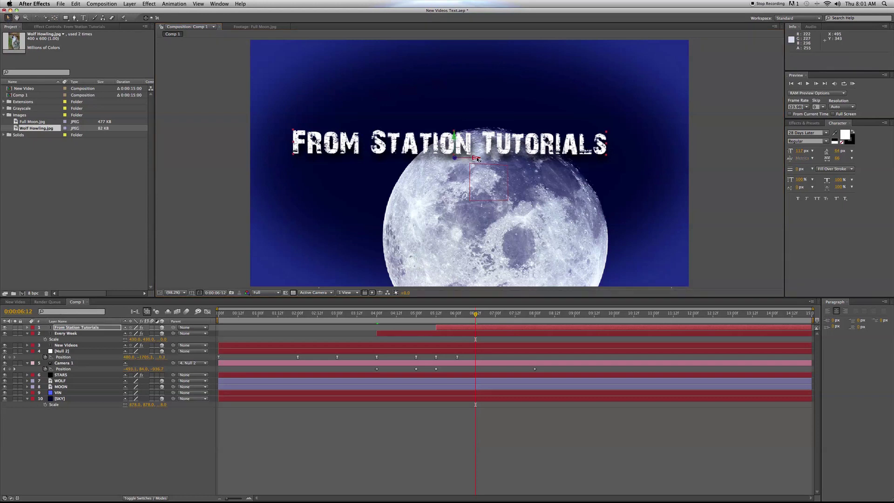
drag(478, 159, 553, 161)
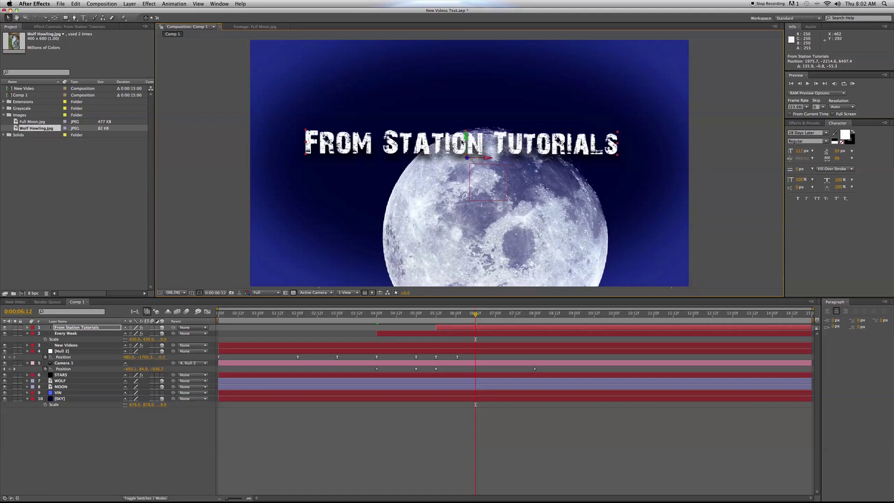
Step: Orbit the camera at 0:00:08:00 until the text and moon leave the frame, to a position of about 391, 27, -1129
drag(476, 315, 535, 321)
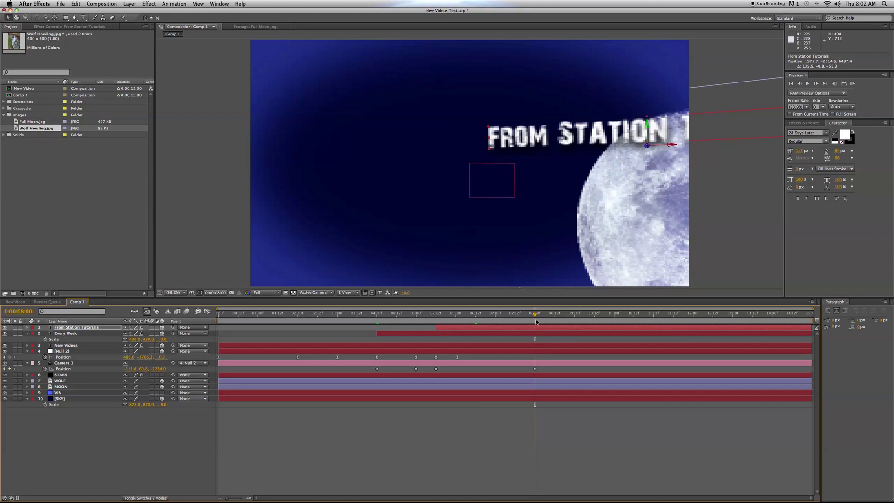
click(47, 19)
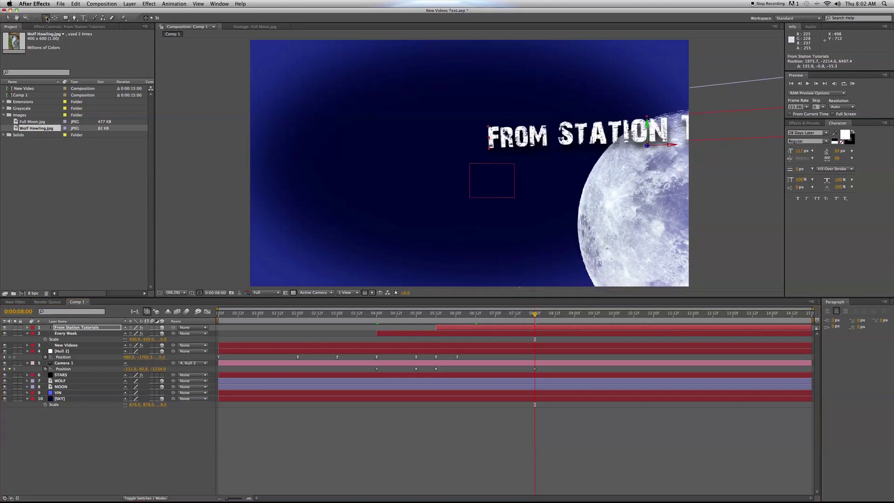
drag(433, 161, 373, 165)
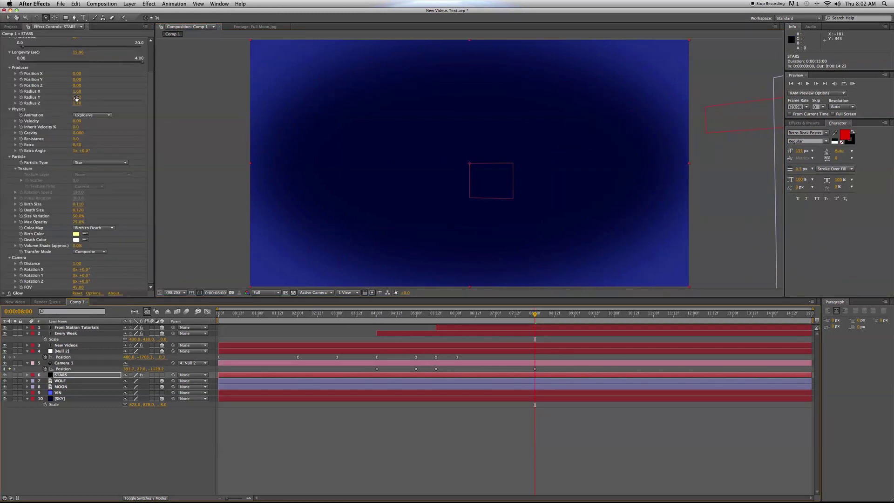
Step: Enlarge the STARS particle producer's radius to about 2.53 in X, 2.14 in Y and 5.31 in Z
drag(77, 97, 84, 97)
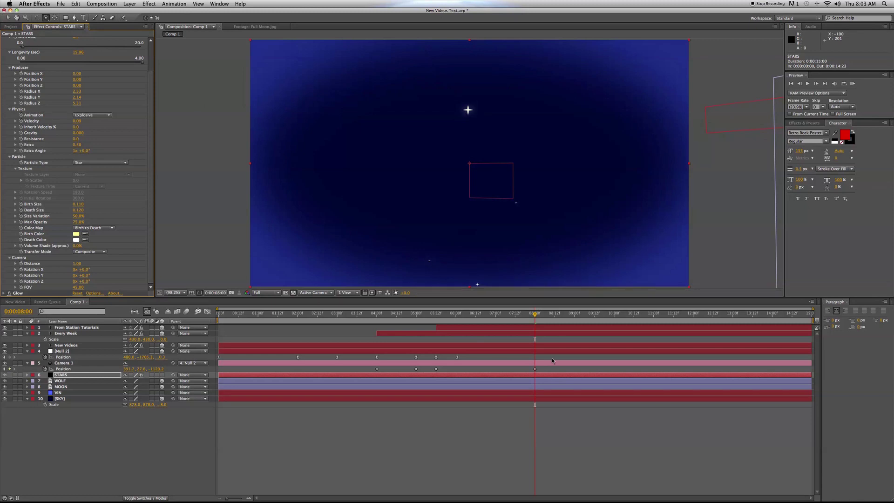
Step: Collapse the open null, camera and text layer properties and enable motion blur for the composition and the text, WOLF and MOON layers
drag(529, 314, 264, 314)
click(27, 334)
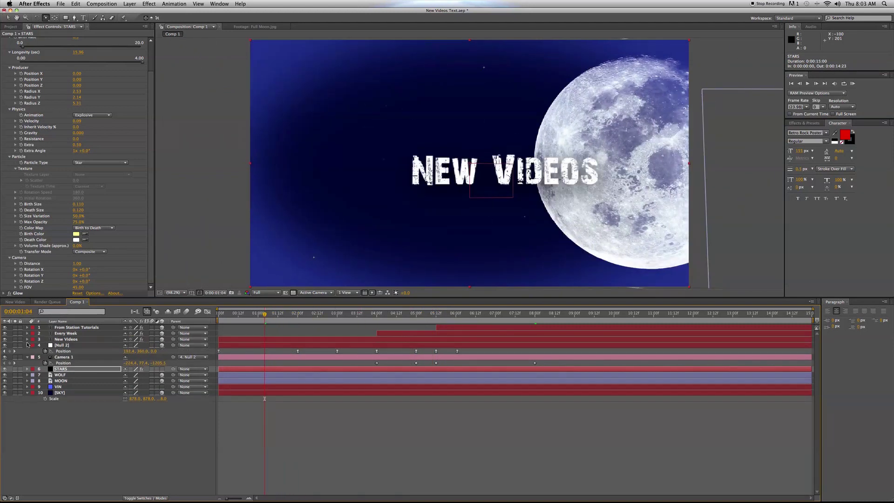
click(27, 345)
click(27, 351)
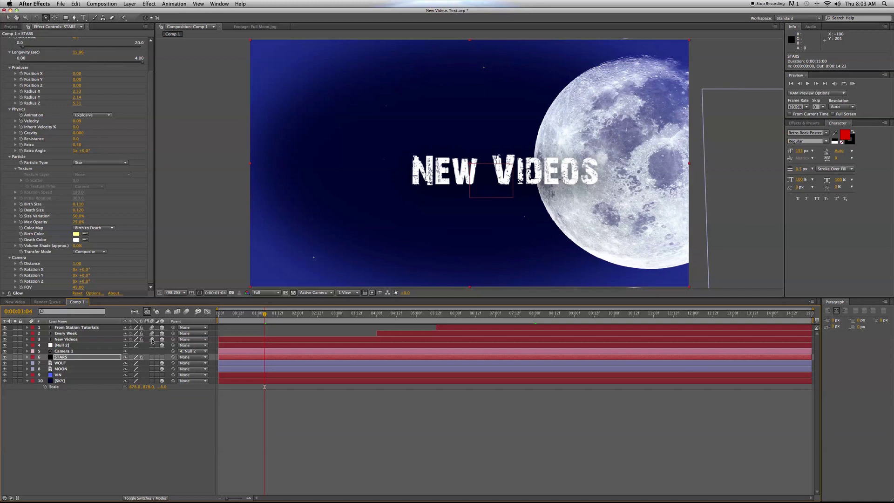
click(186, 312)
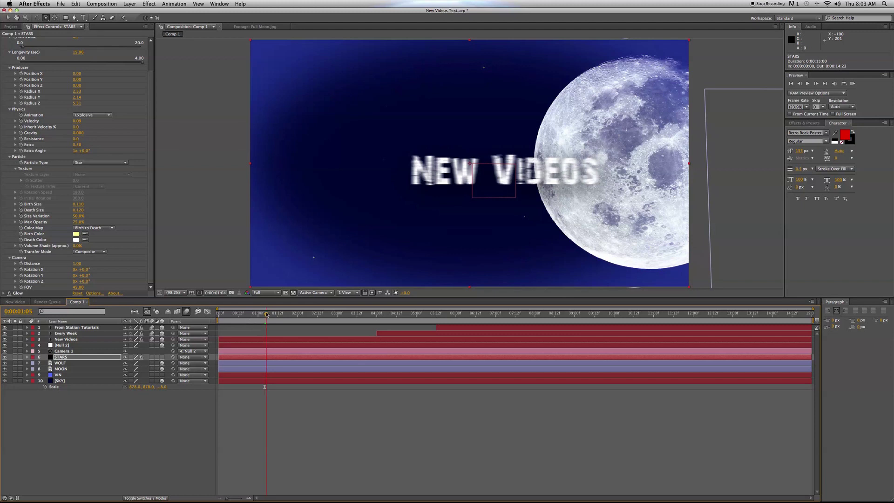
drag(267, 314, 278, 316)
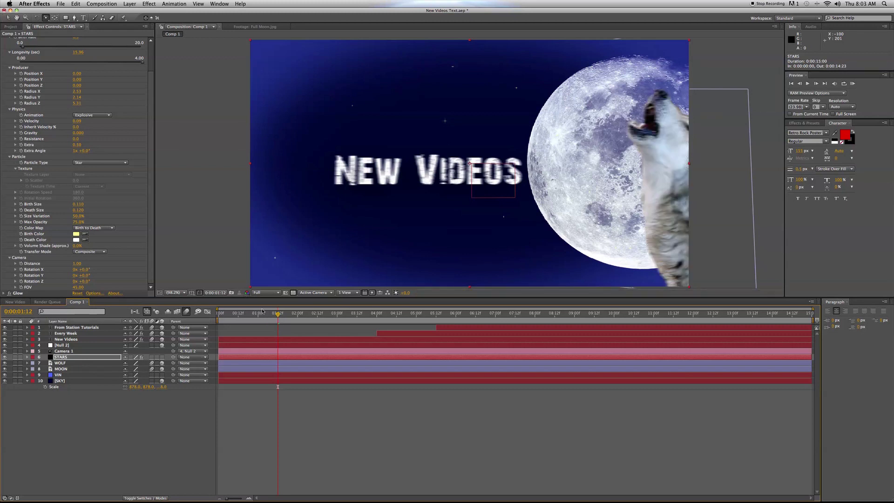
Step: Play a RAM preview of the animation from the beginning to check the motion blur and camera moves
drag(260, 318, 328, 319)
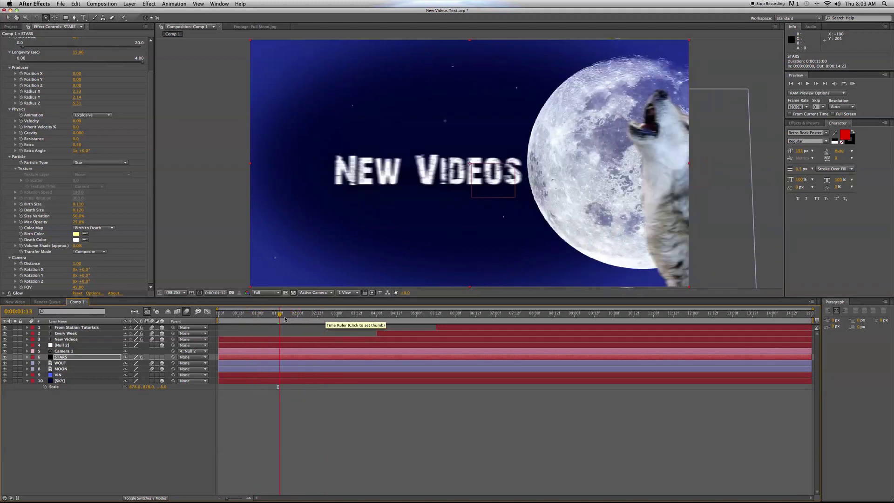
key(Home)
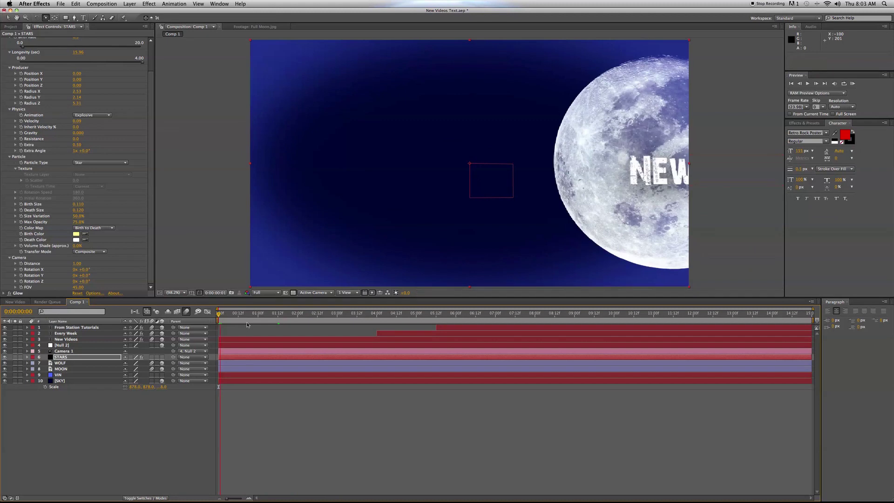
key(KP_0)
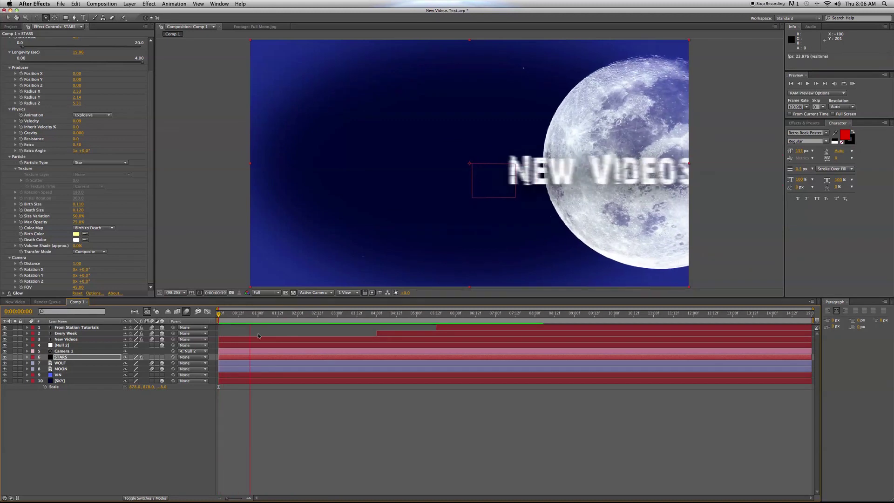